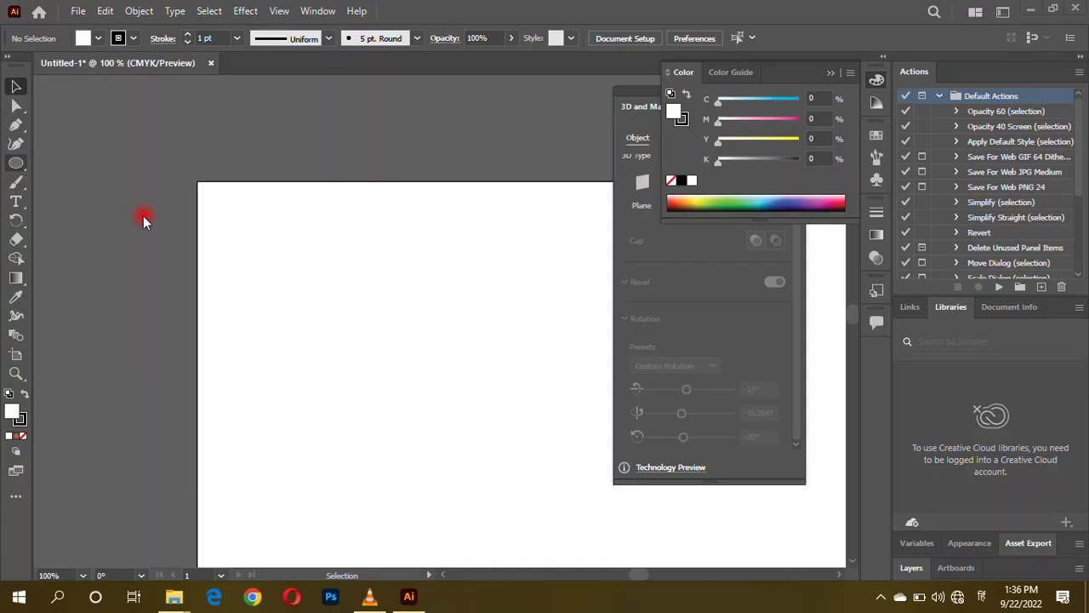
Step: Draw a large 12-point star and round its points into a wavy outline
left_click(16, 163)
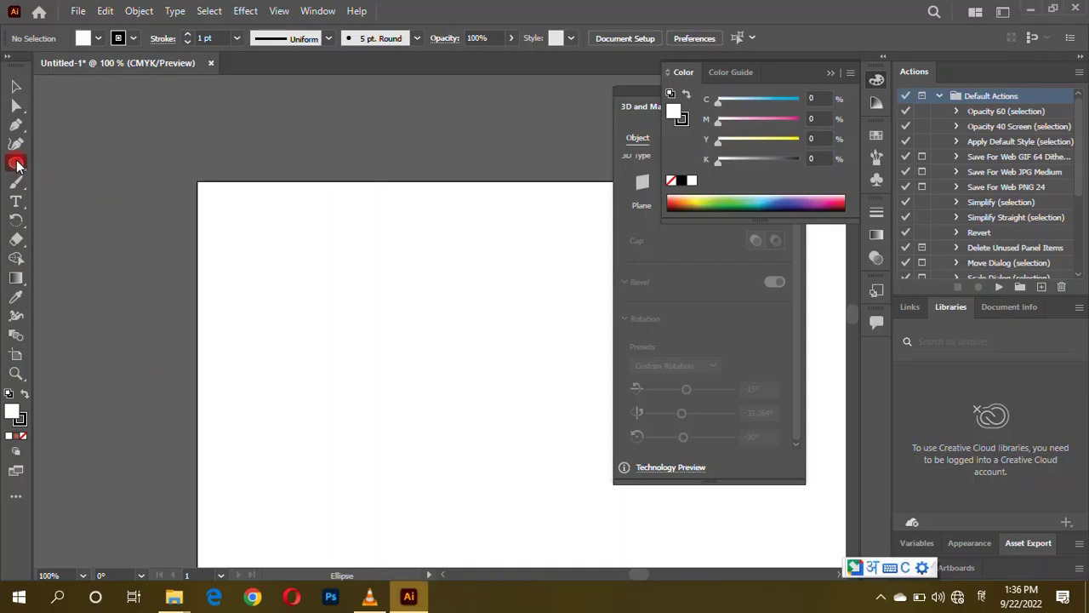
left_click_drag(21, 171, 65, 217)
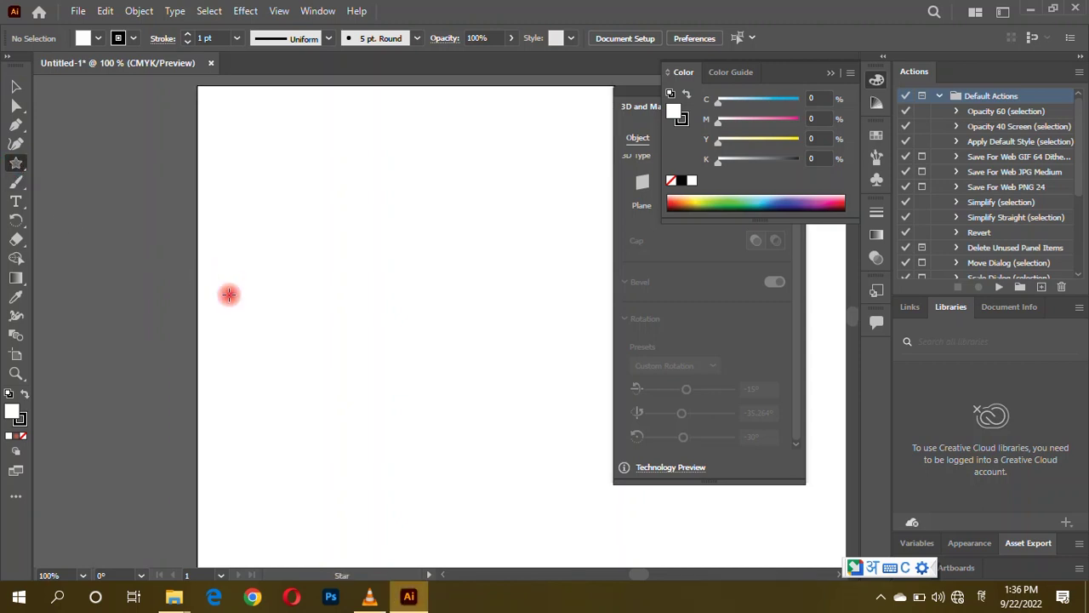
left_click_drag(280, 240, 428, 383)
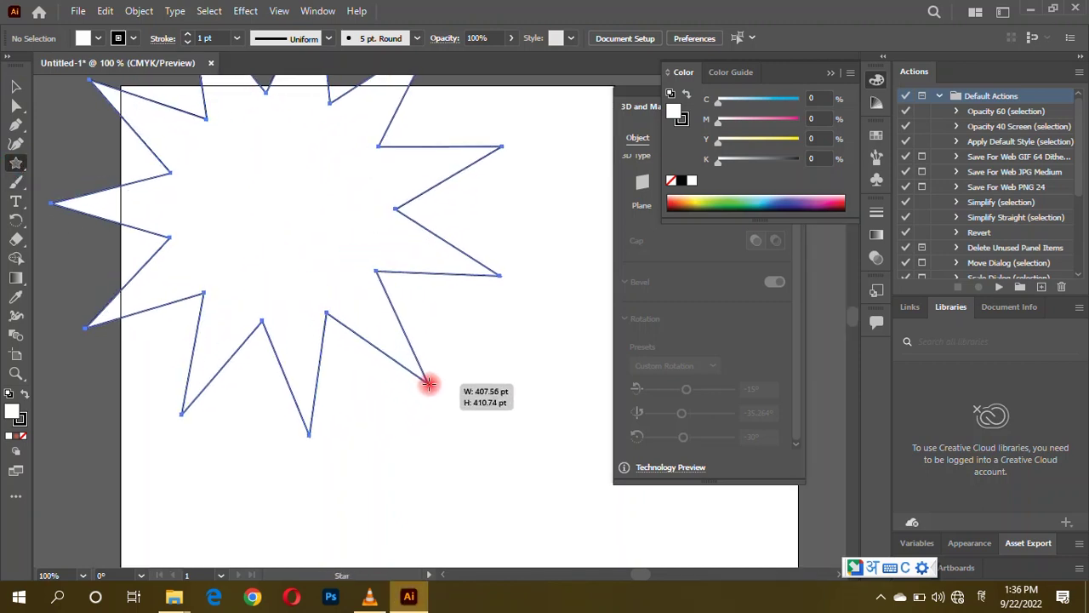
left_click(14, 104)
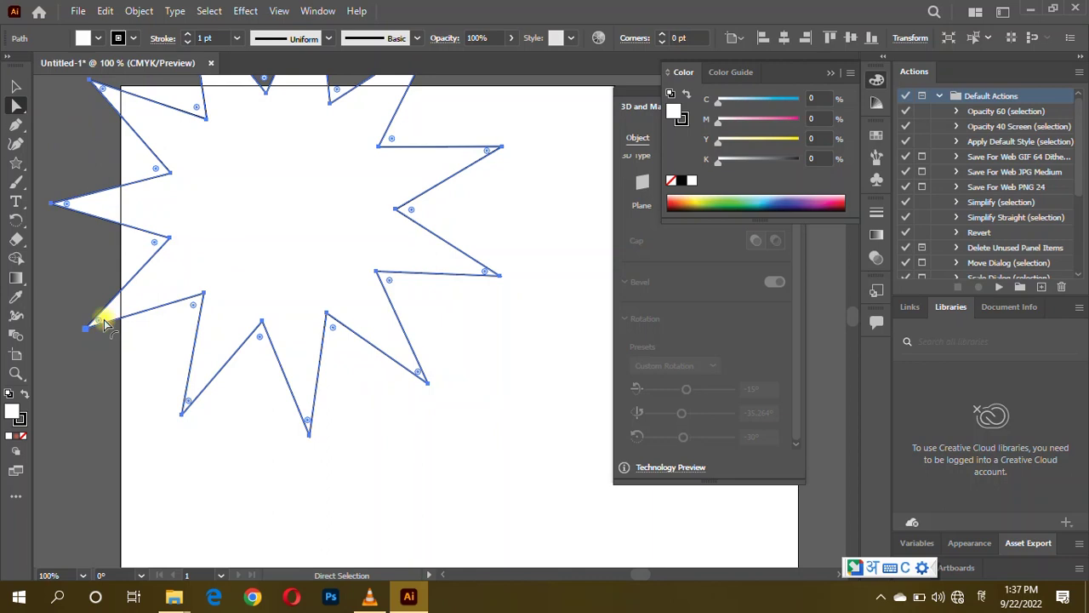
left_click_drag(104, 323, 151, 303)
Step: Enlarge the wavy star around its centre and draw a circle overlapping it
key("v")
left_click(375, 432)
key("ctrl+minus")
key("ctrl+minus")
left_click(343, 378)
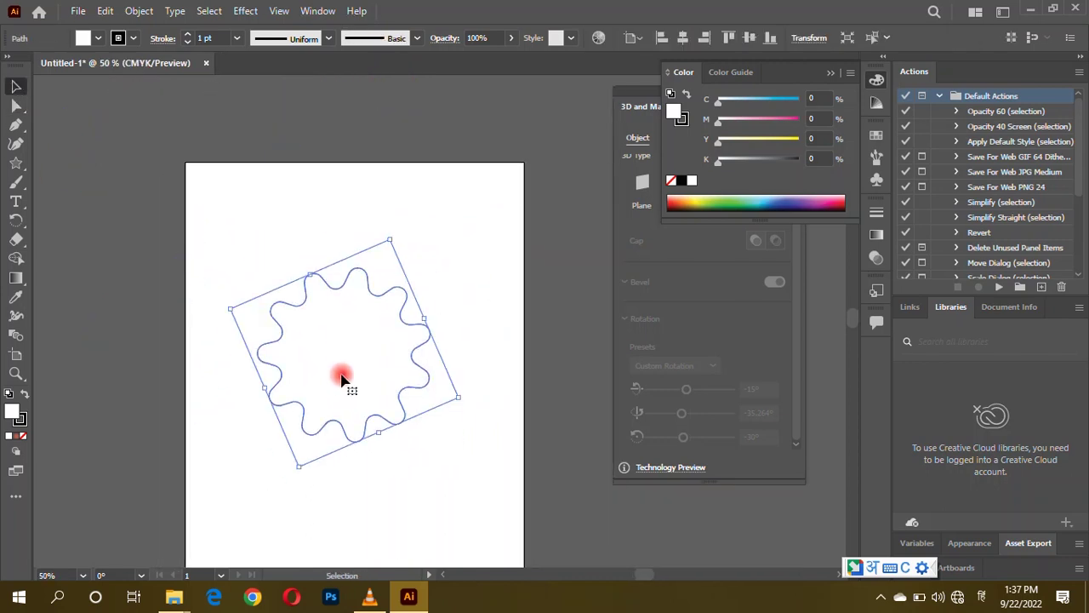
left_click_drag(458, 397, 516, 419)
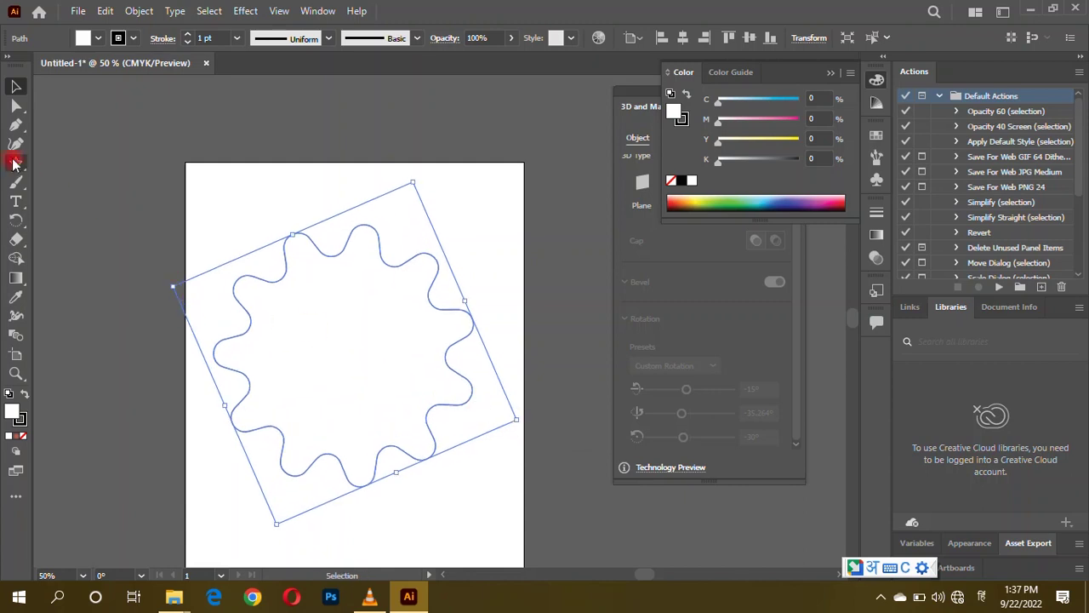
left_click_drag(15, 163, 85, 183)
left_click_drag(291, 304, 497, 463)
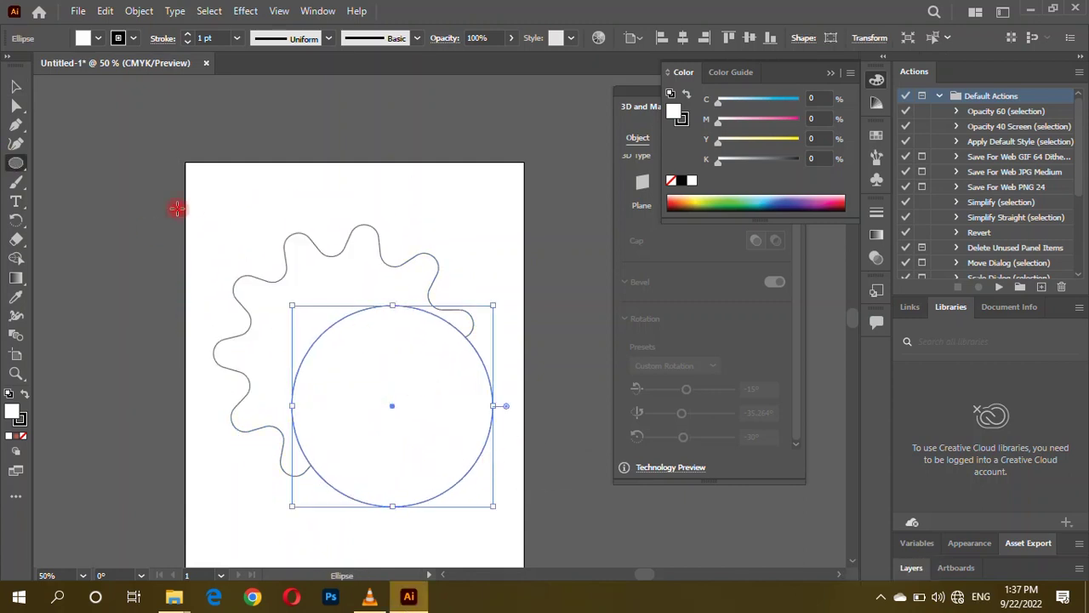
Step: Draw two more circles and centre all shapes horizontally and vertically on each other
left_click_drag(262, 279, 346, 363)
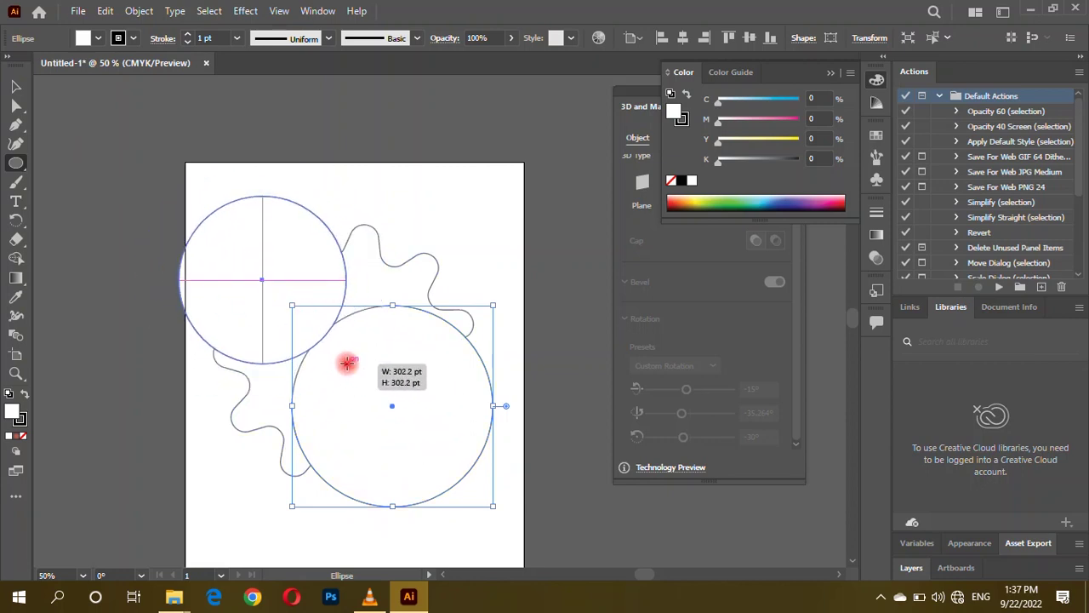
left_click_drag(234, 263, 292, 310)
left_click(16, 86)
key("ctrl+a")
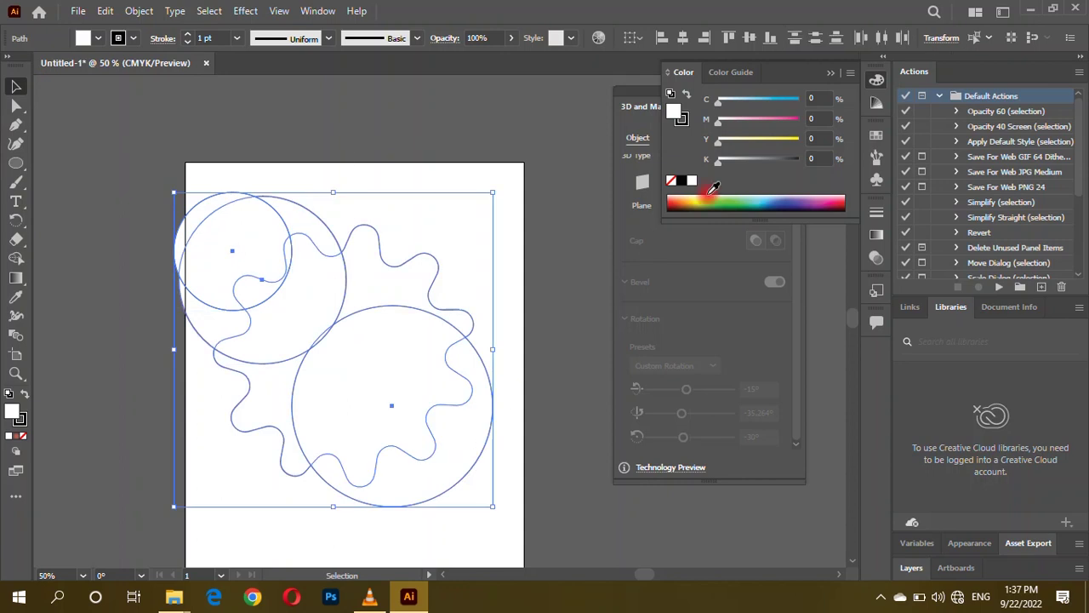
left_click(693, 37)
left_click(748, 38)
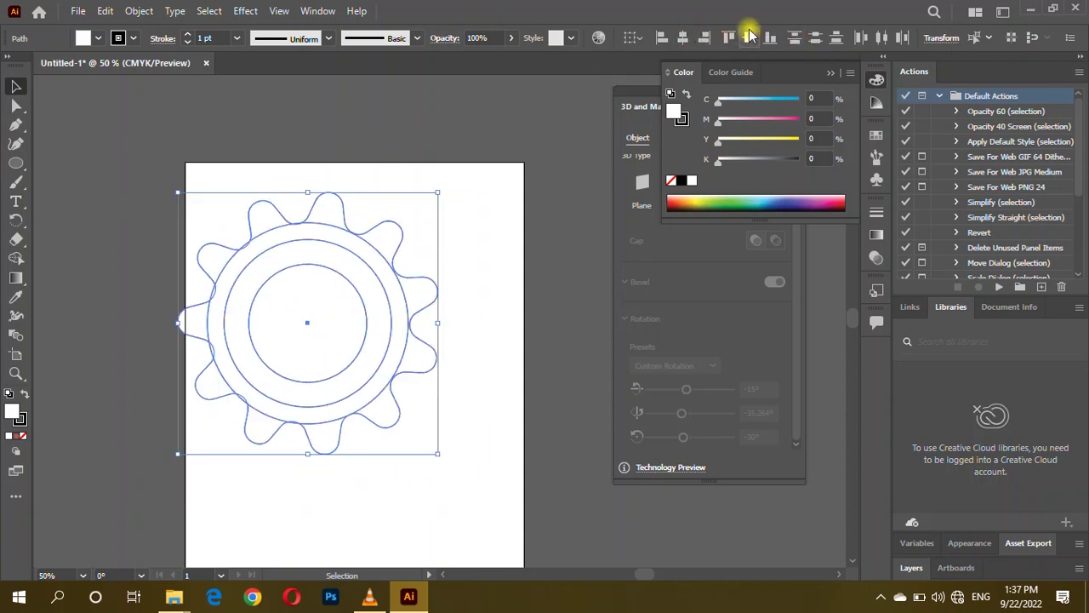
Step: Make smaller concentric circle copies, then select the whole gear with all circles
left_click(133, 184)
scroll(291, 280, "up", 1)
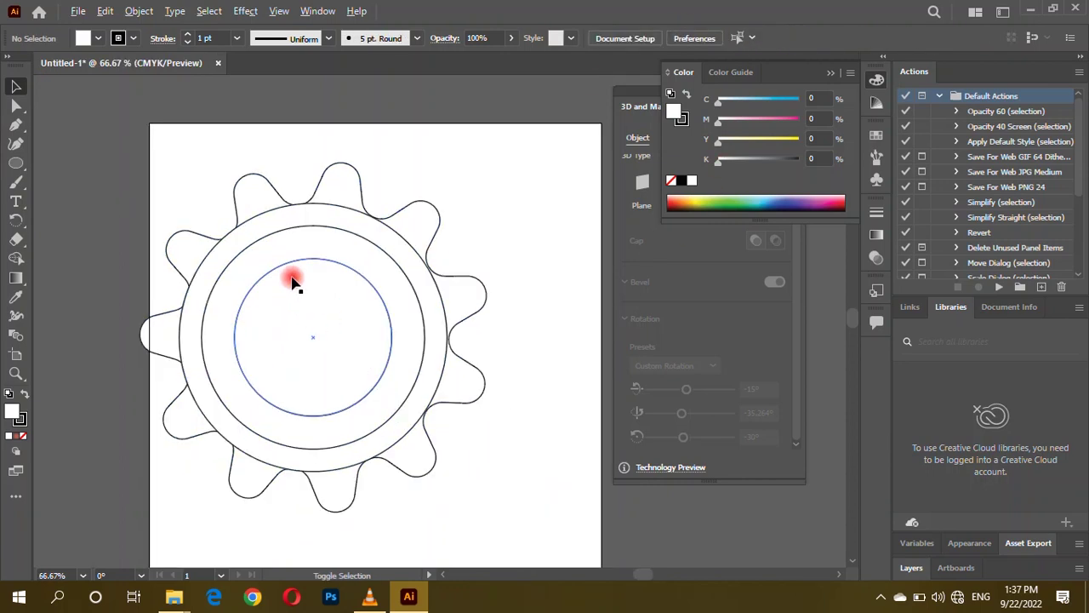
scroll(291, 280, "up", 1)
left_click(451, 212)
left_click_drag(525, 166, 521, 183)
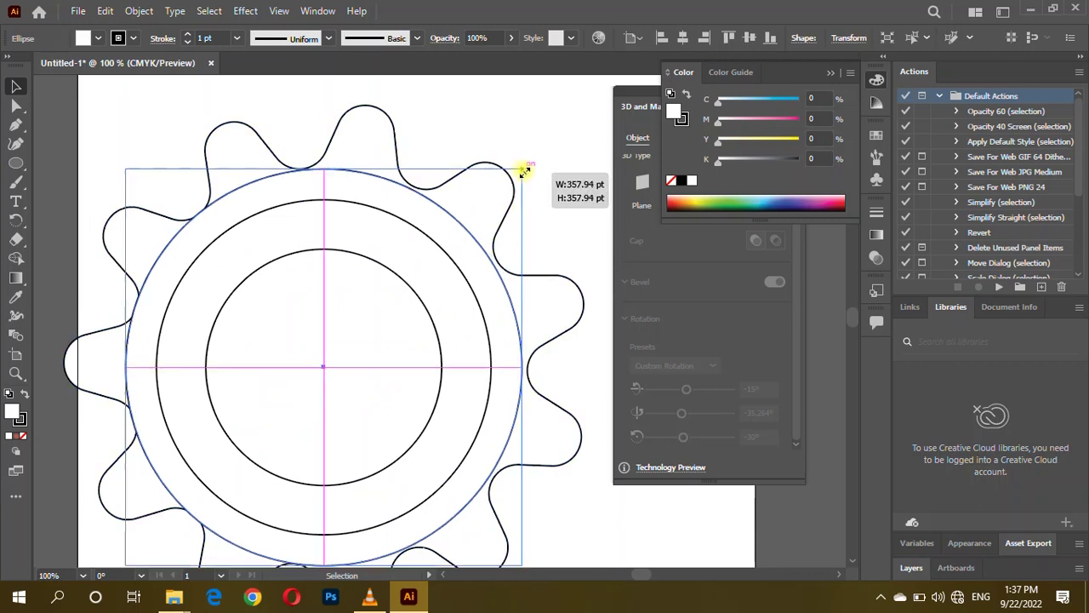
left_click_drag(519, 182, 472, 214)
left_click(466, 251, "shift")
left_click(451, 288, "shift")
left_click_drag(442, 249, 430, 261)
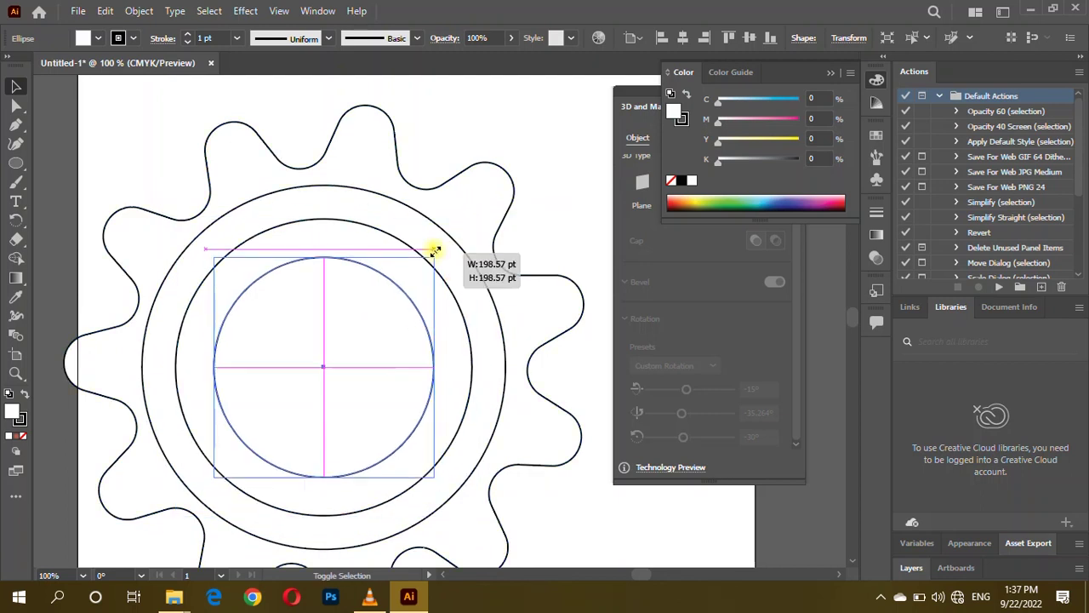
left_click_drag(489, 149, 273, 481)
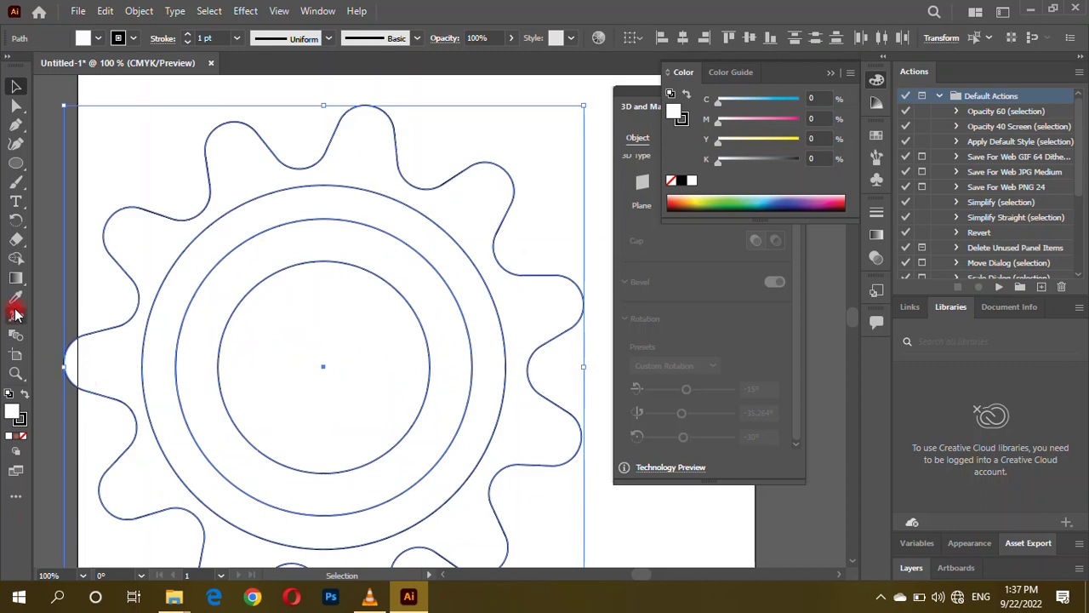
left_click(17, 260)
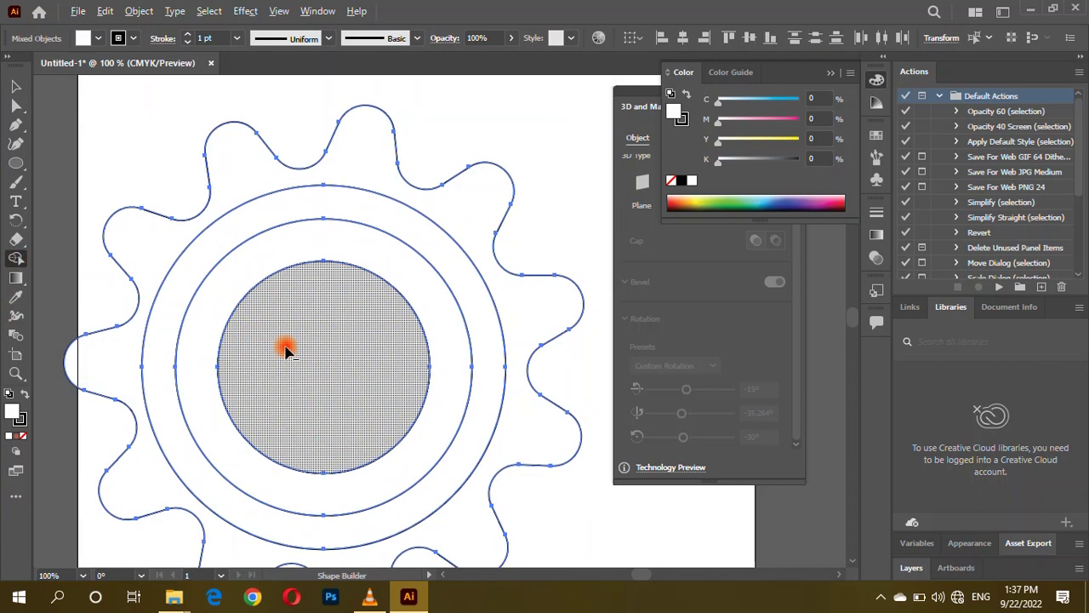
Step: Fill the gear body with a light warm grey
left_click(17, 87)
left_click(146, 142)
left_click(146, 255)
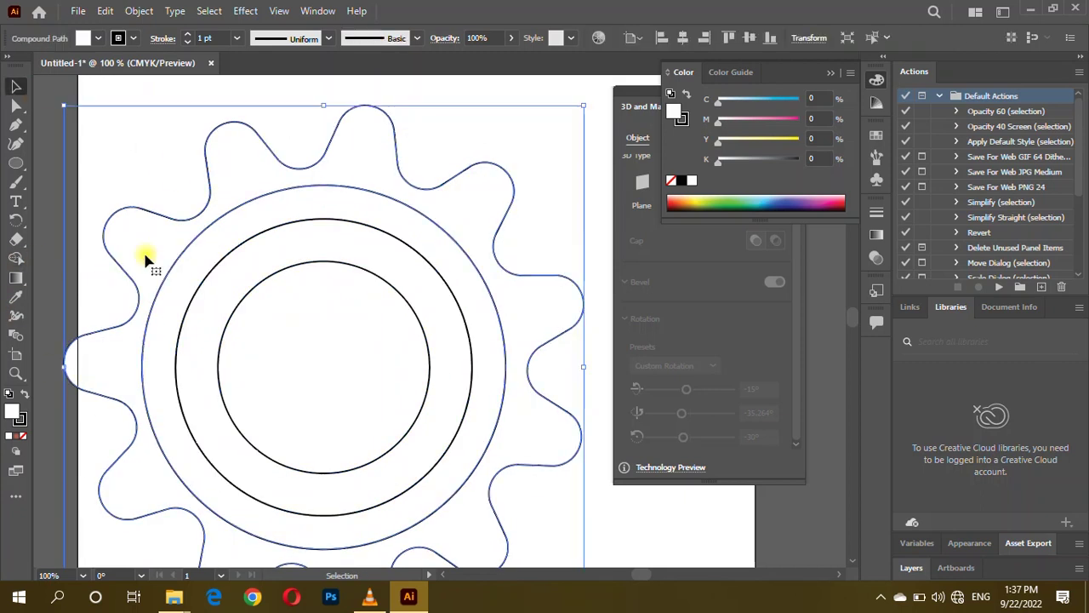
double_click(19, 417)
left_click(427, 373)
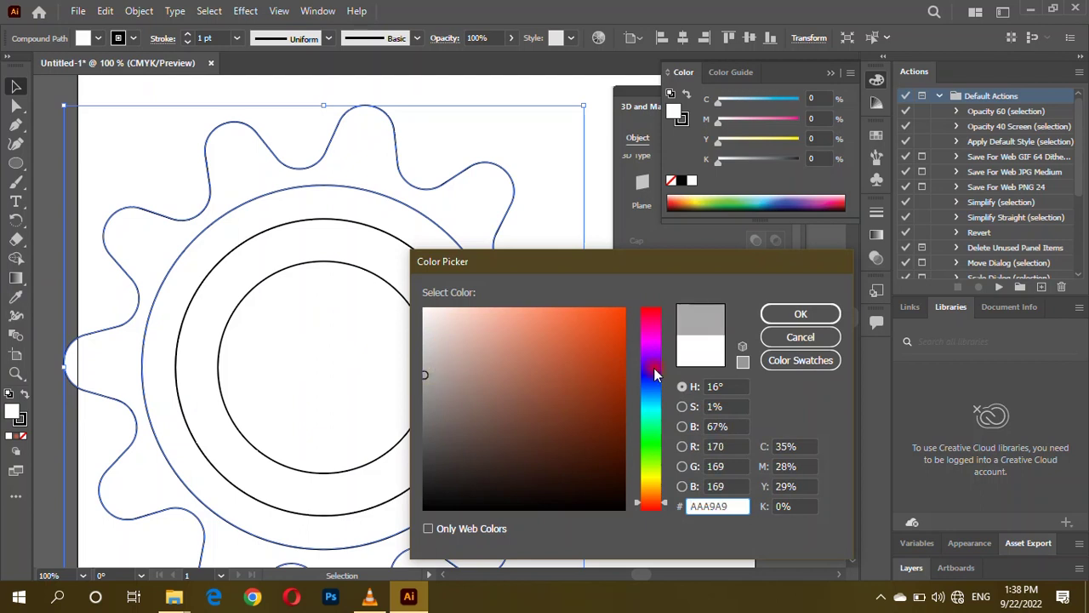
left_click_drag(429, 352, 441, 356)
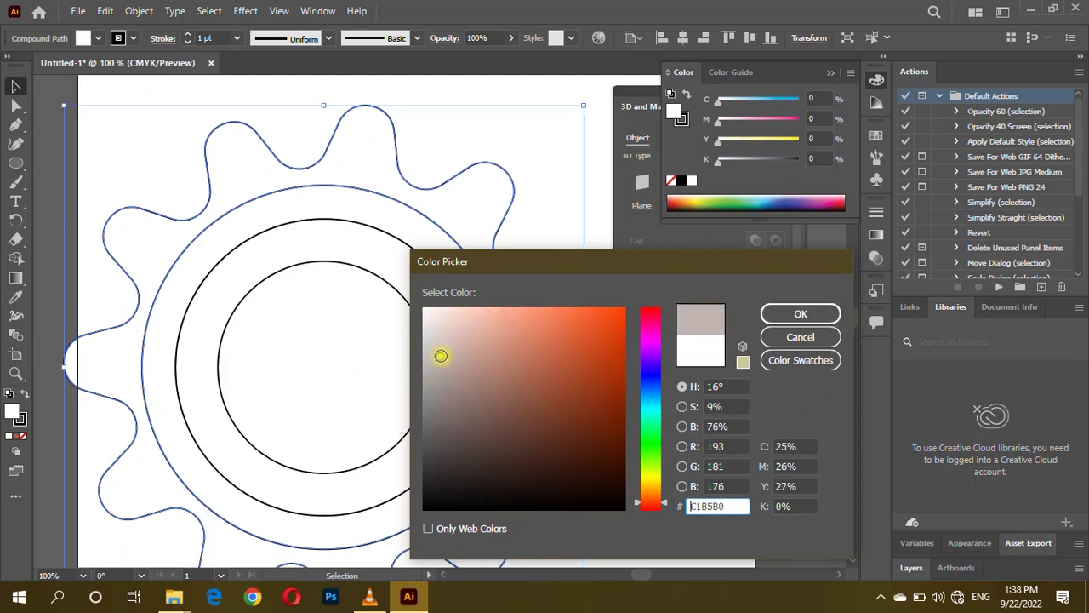
left_click(797, 312)
Step: Fill the outer ring with a deep orange
left_click(220, 248)
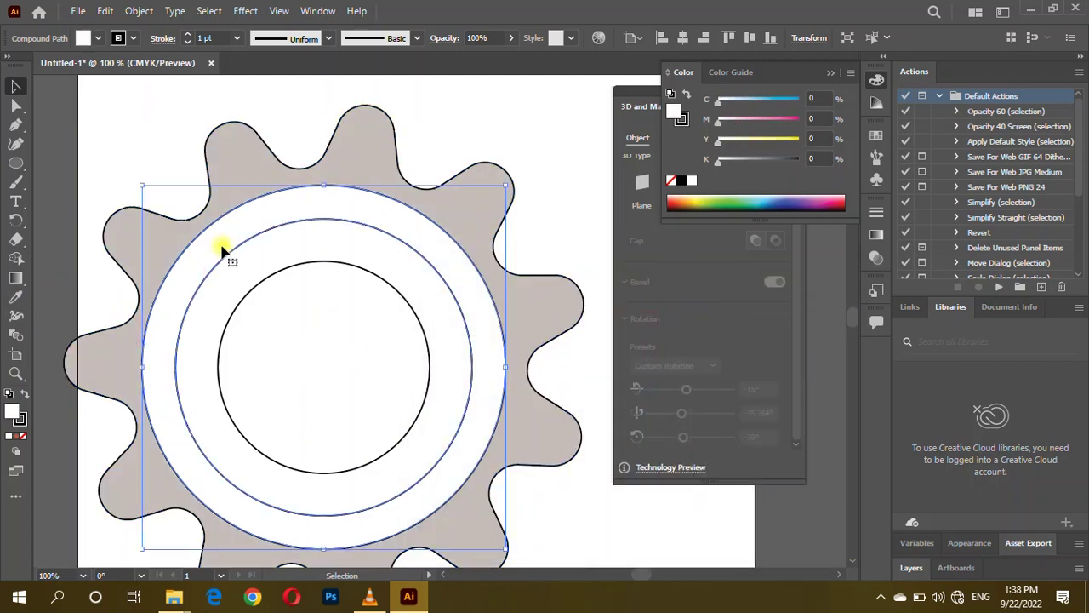
double_click(15, 415)
left_click_drag(582, 377, 571, 338)
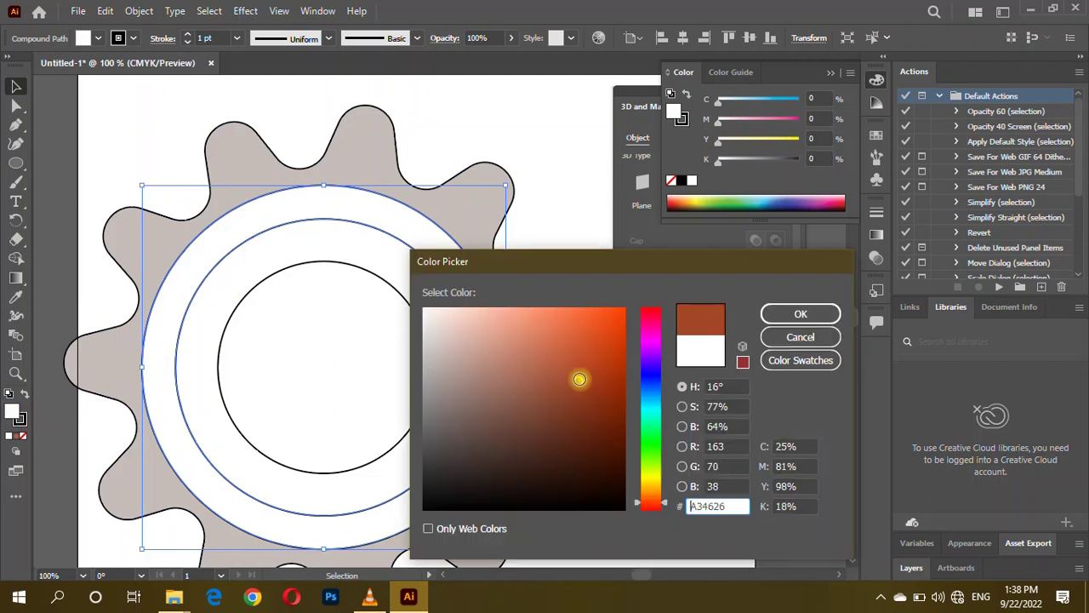
left_click(582, 319)
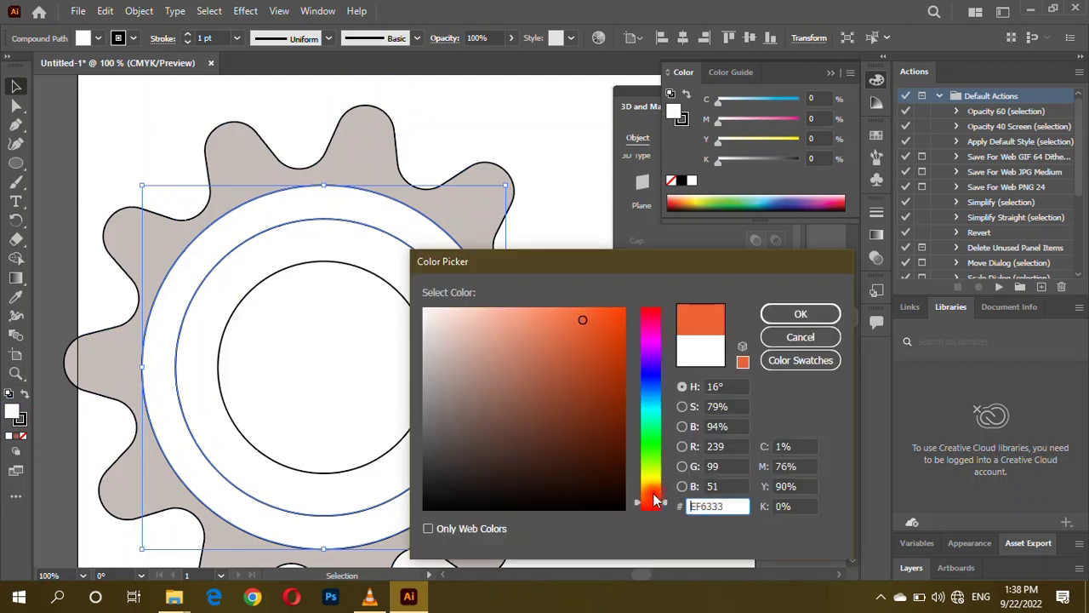
left_click_drag(655, 501, 658, 494)
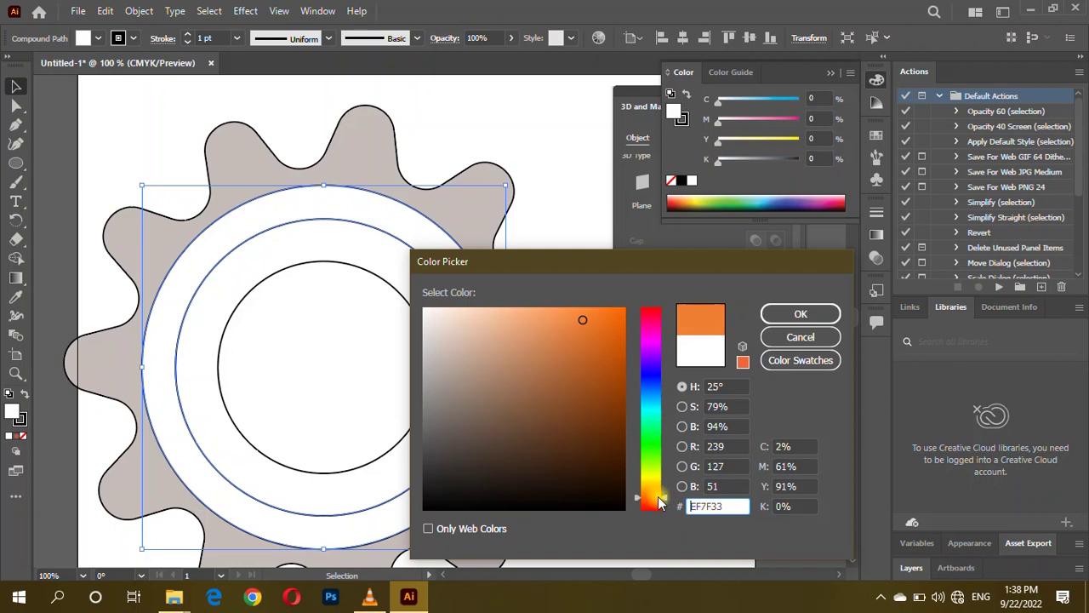
left_click_drag(581, 361, 596, 323)
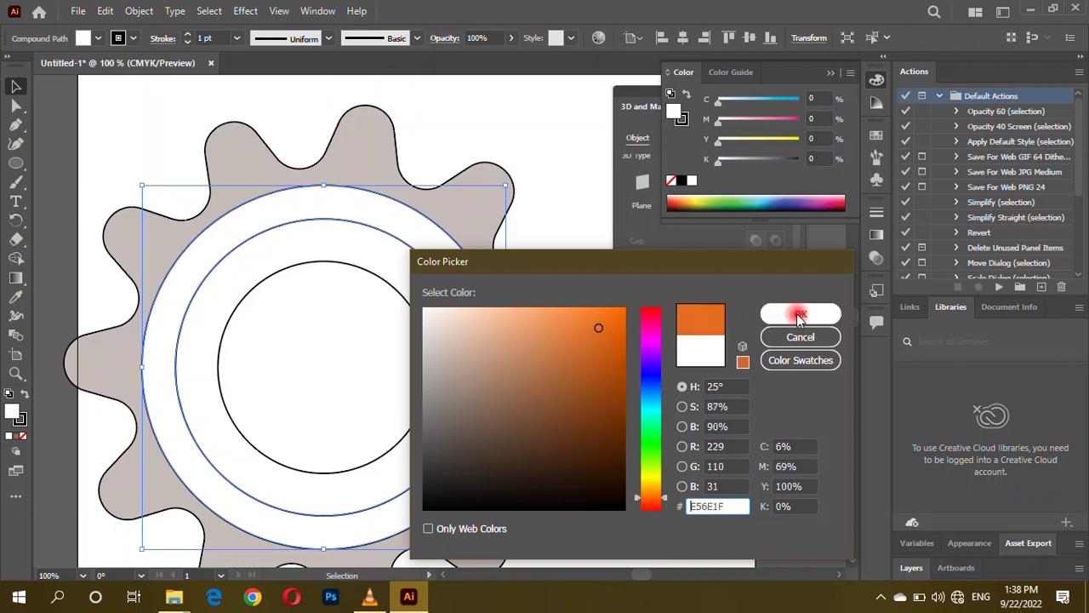
key("Return")
Step: Fill the inner ring with a reddish-orange
left_click(246, 274)
double_click(12, 414)
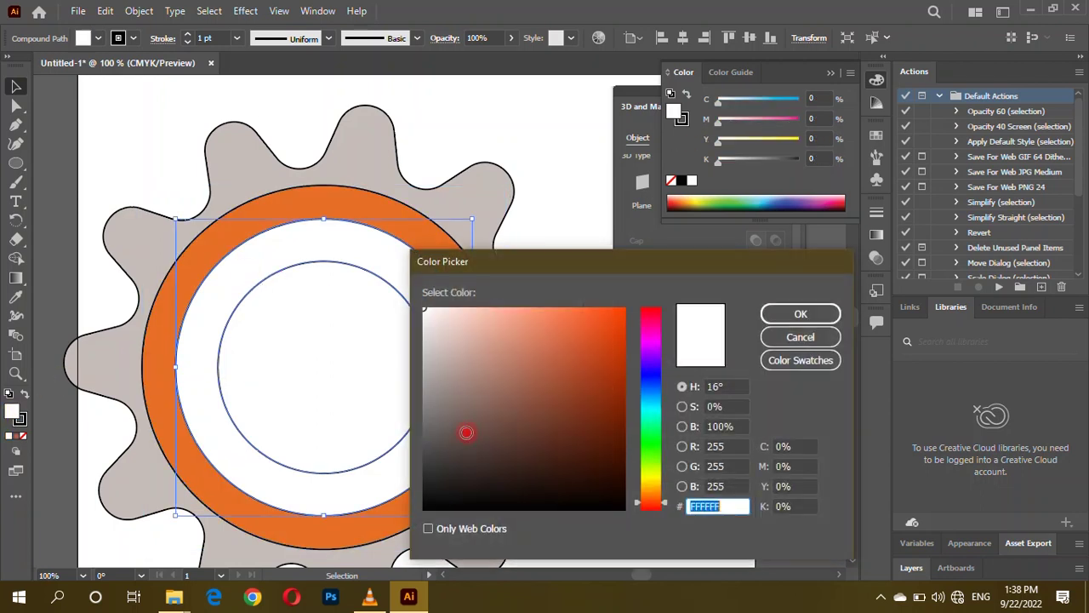
left_click(565, 348)
left_click(801, 314)
Step: Set the whole gear's stroke to None to remove the black outlines
key("ctrl+minus")
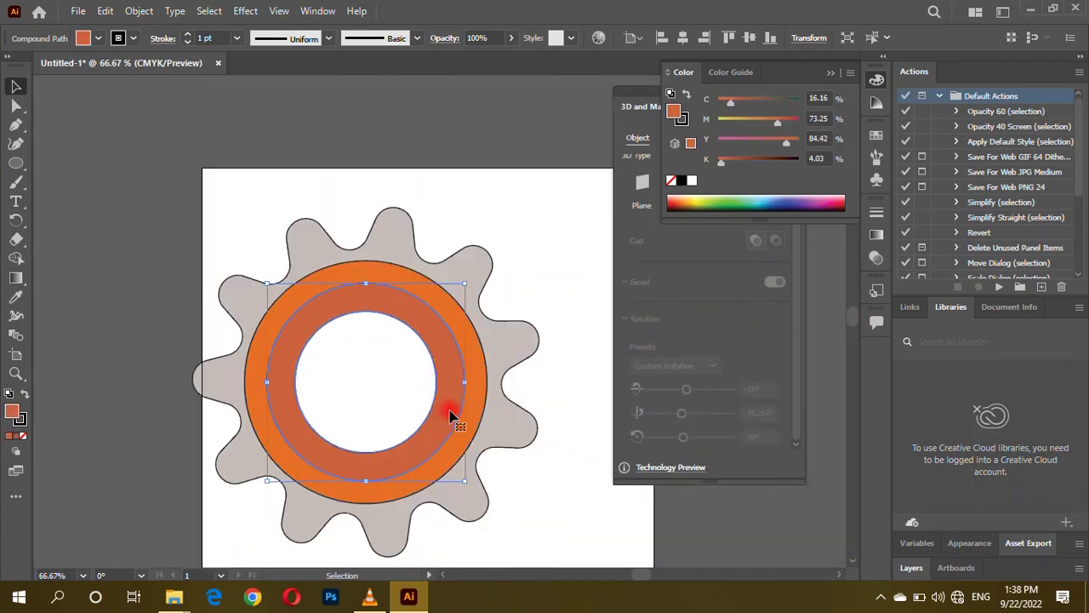
left_click_drag(268, 189, 360, 457)
left_click(19, 418)
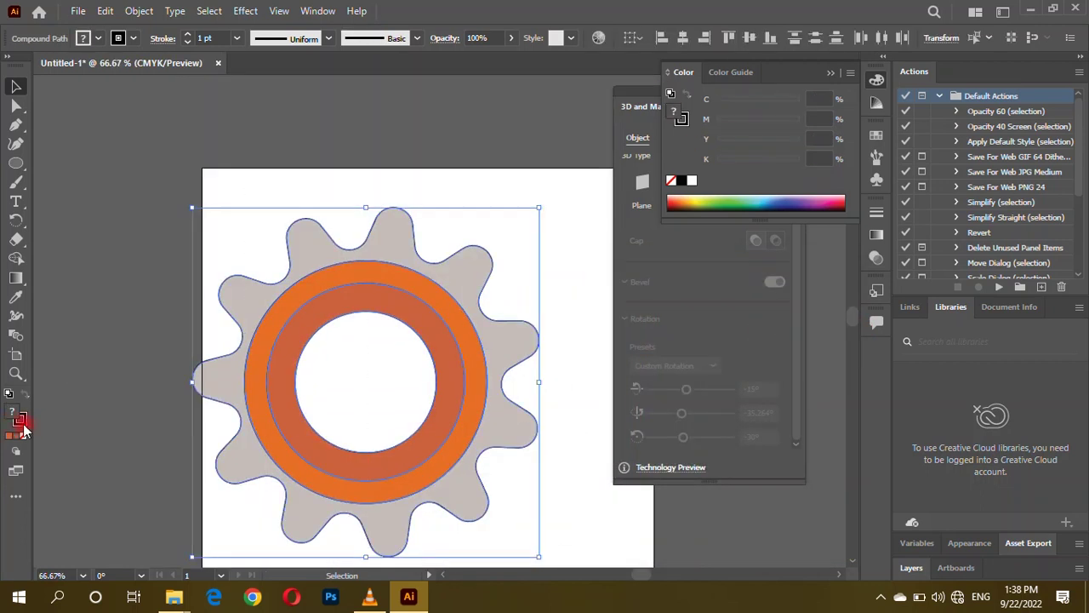
left_click(23, 436)
left_click(173, 244)
Step: Preview an Inflate 3D look on the gear group, then switch it to a 10 pt Extrude
scroll(233, 301, "down", 1)
scroll(335, 406, "up", 1)
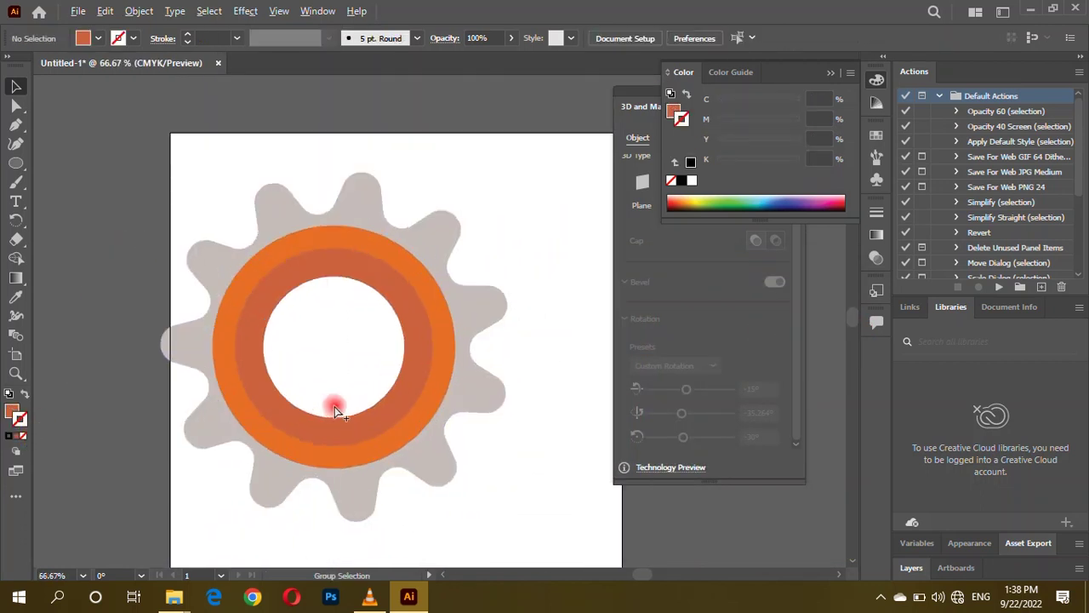
left_click_drag(210, 175, 243, 213)
left_click(763, 306)
left_click(379, 225)
left_click(770, 191)
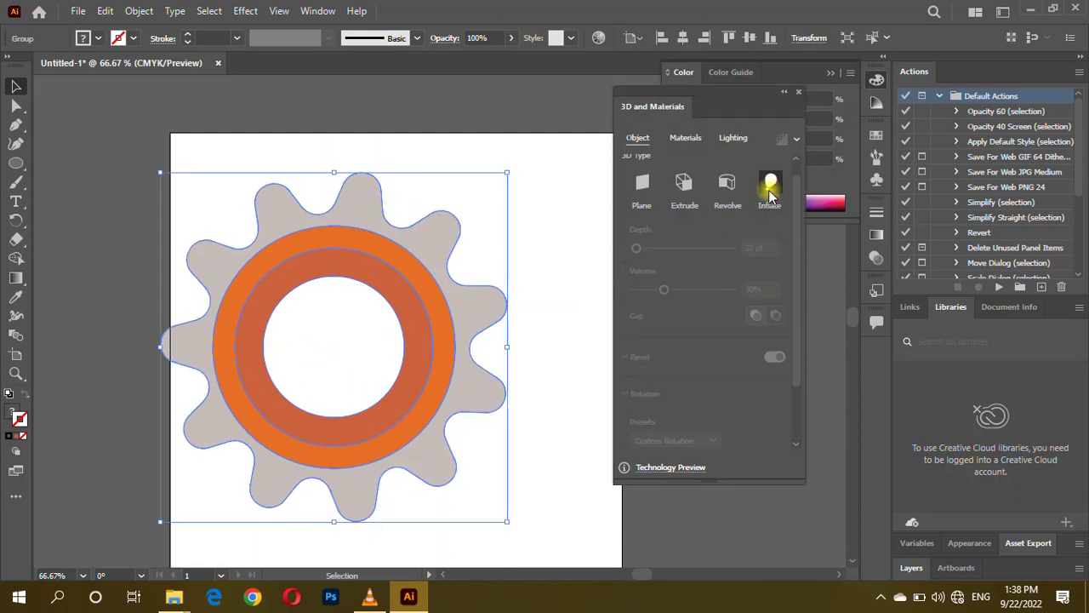
left_click(569, 232)
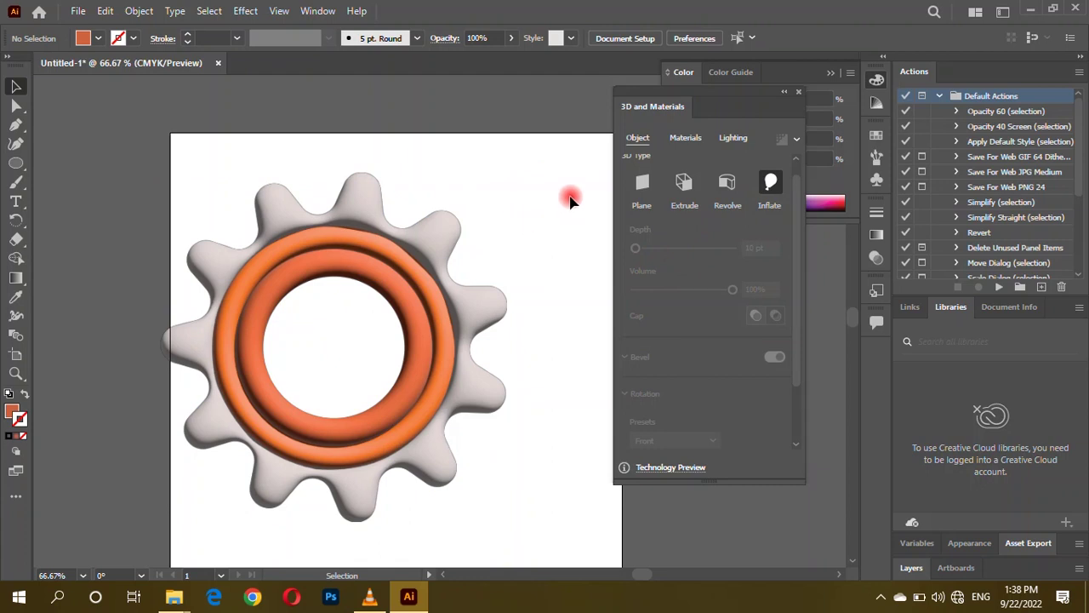
left_click(318, 462)
left_click(684, 183)
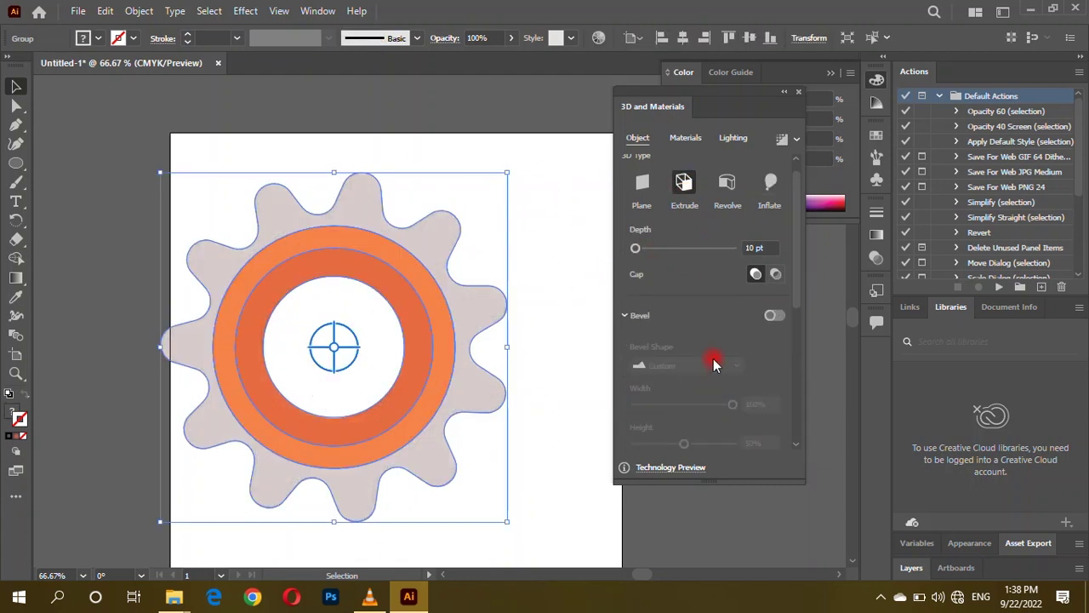
Step: Try the Isometric Top and Isometric Right presets, then set a custom -7° rotation
scroll(671, 333, "down", 5)
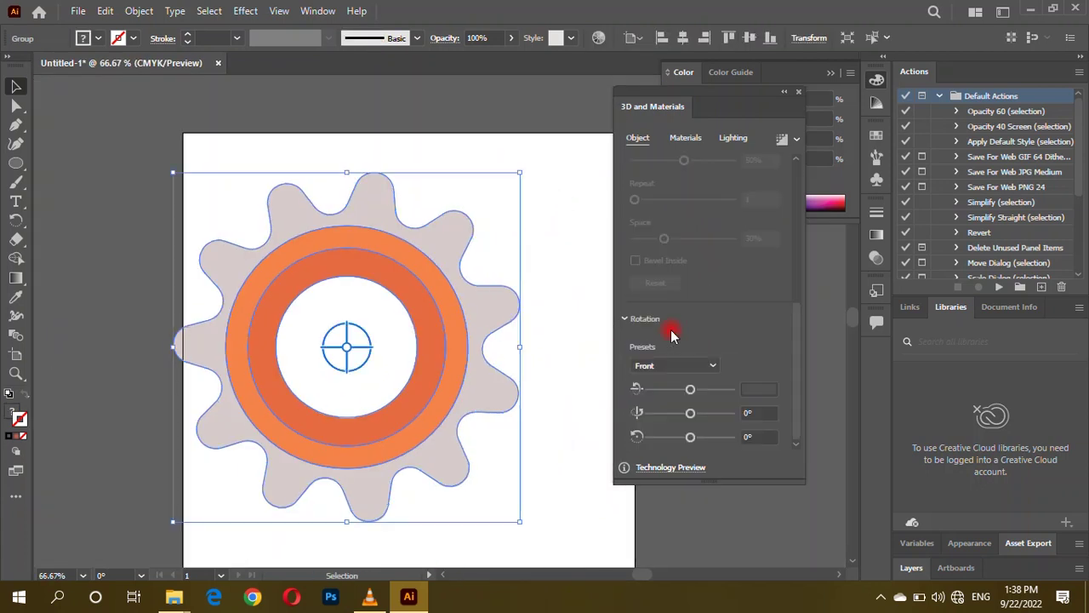
left_click(681, 365)
left_click(677, 328)
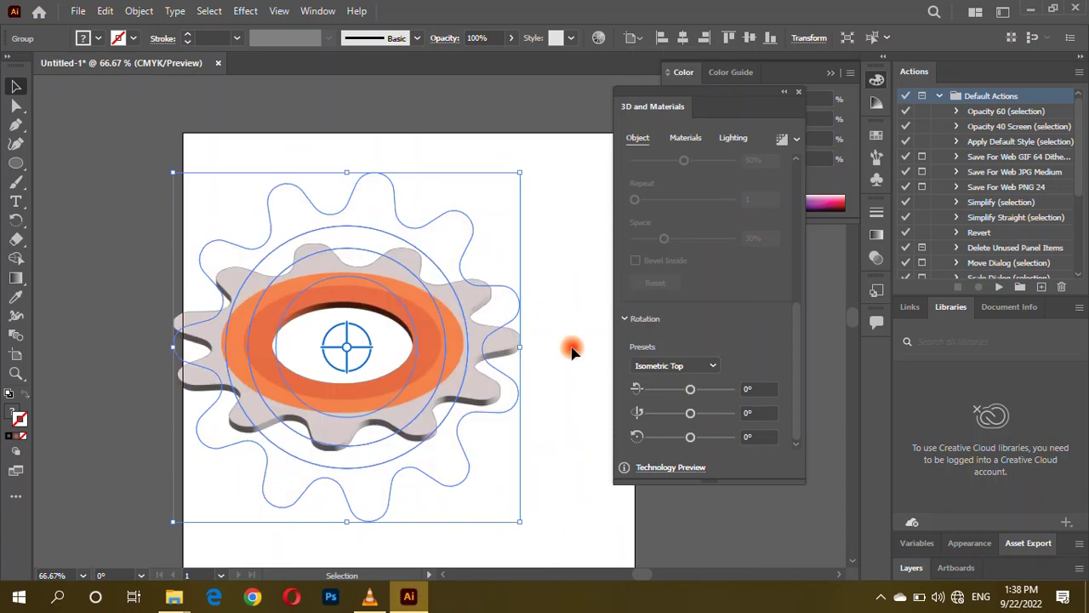
left_click(712, 365)
left_click(689, 312)
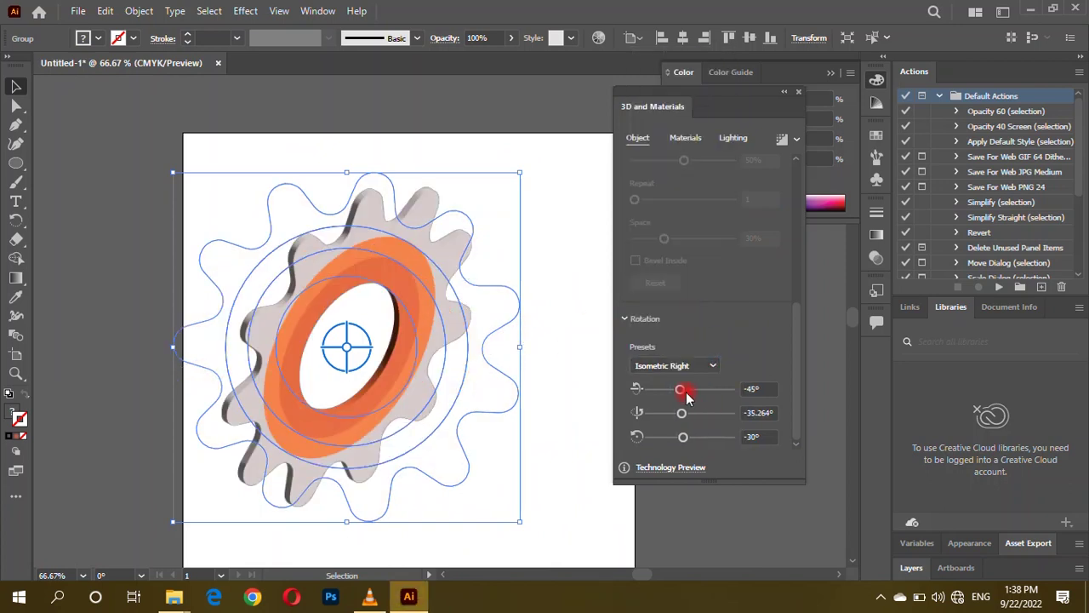
left_click_drag(688, 396, 693, 390)
Step: Set the extrusion depth to 24 pt, then deepen it to 47 pt
scroll(722, 338, "up", 5)
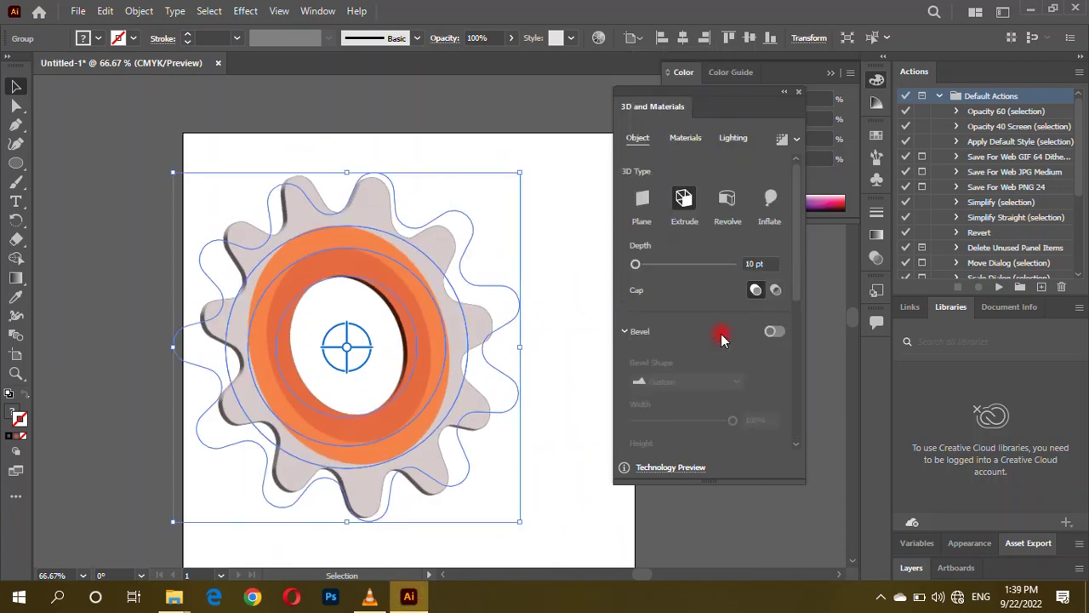
type("24")
key("Return")
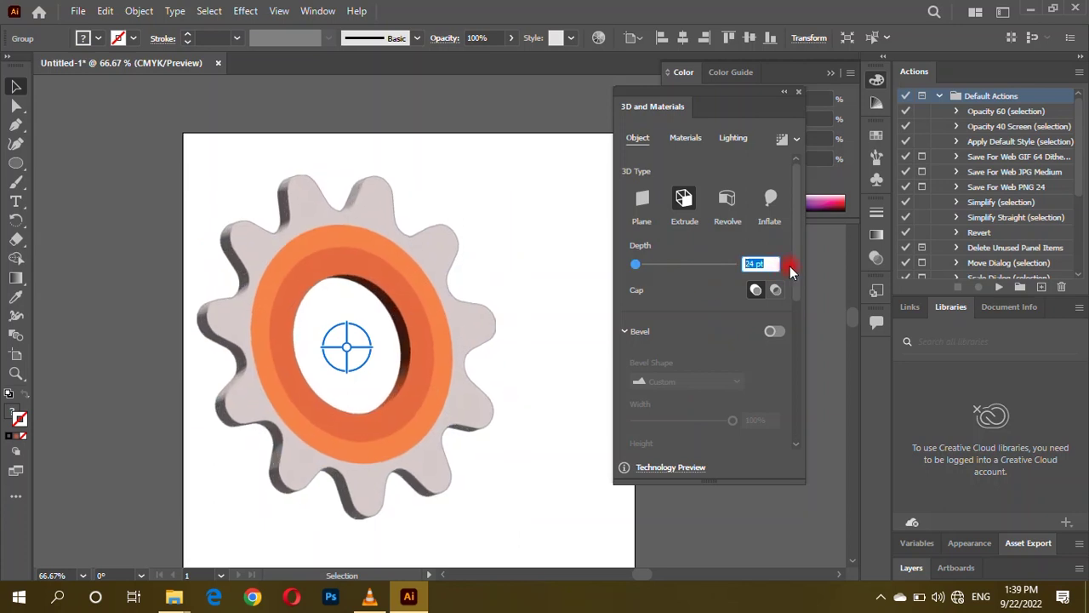
type("47")
key("Return")
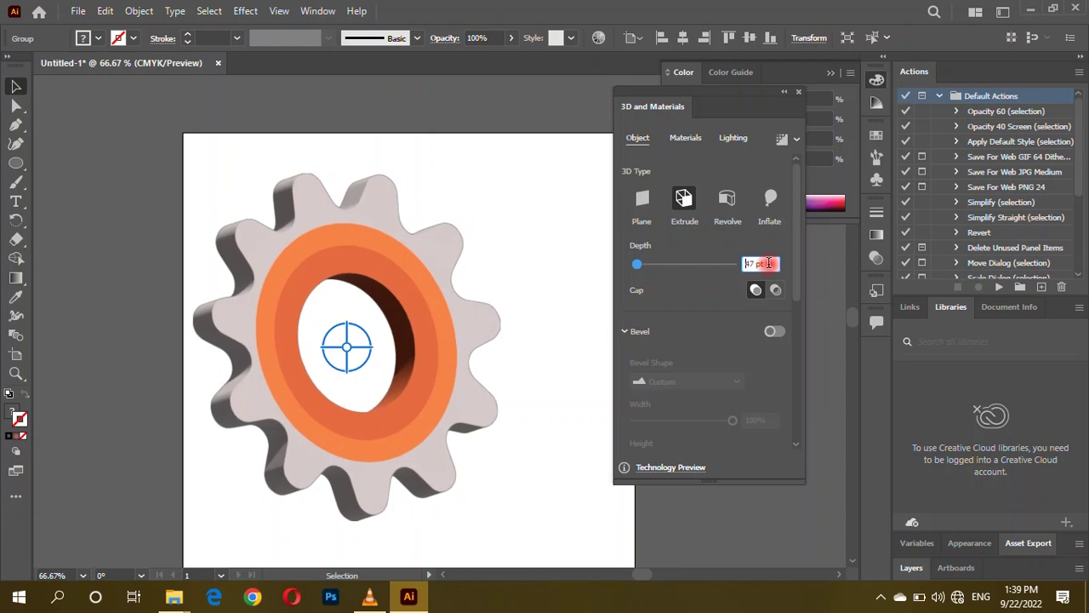
Step: Recheck the rotation presets while keeping the custom angle, then expand the bevel settings
left_click(618, 330)
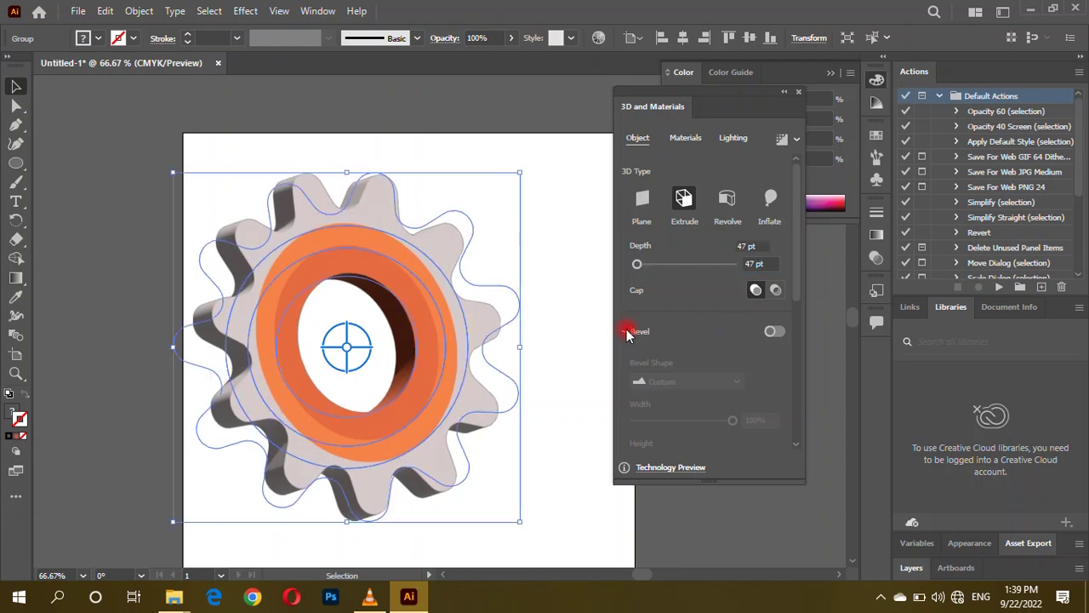
scroll(692, 351, "down", 2)
left_click(681, 373)
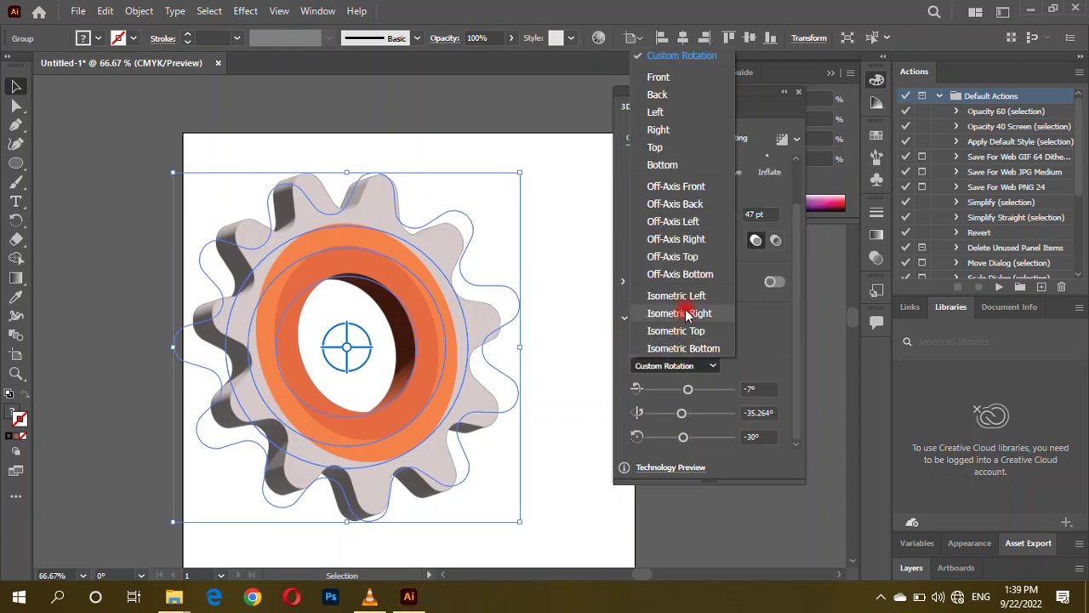
left_click(775, 320)
scroll(770, 323, "up", 2)
left_click(653, 338)
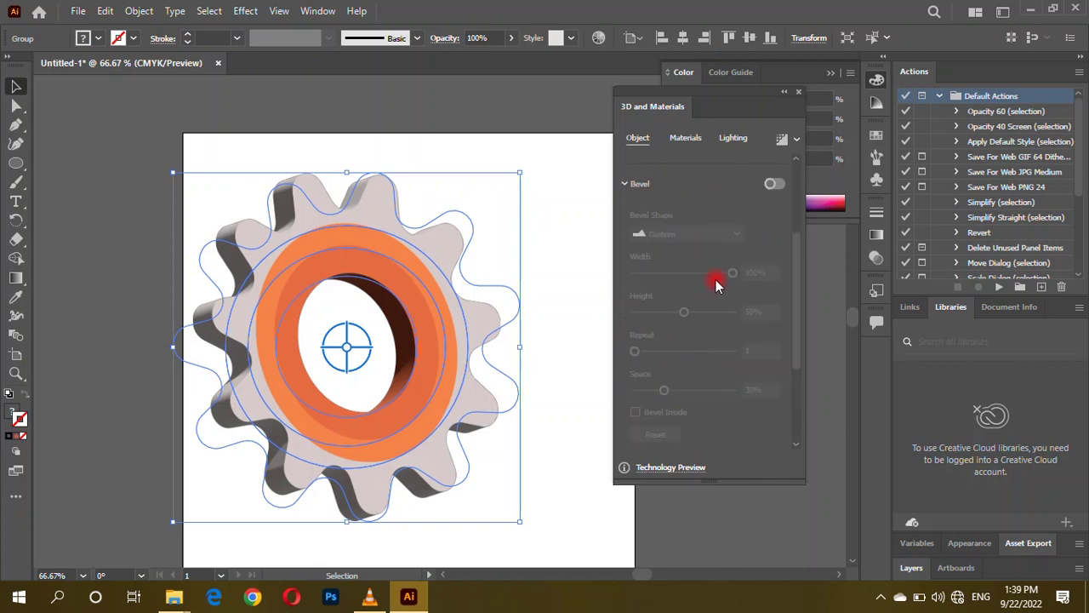
Step: Turn on a Classic Outline bevel for the gear and narrow its width to 37%
left_click(533, 239)
left_click(452, 348)
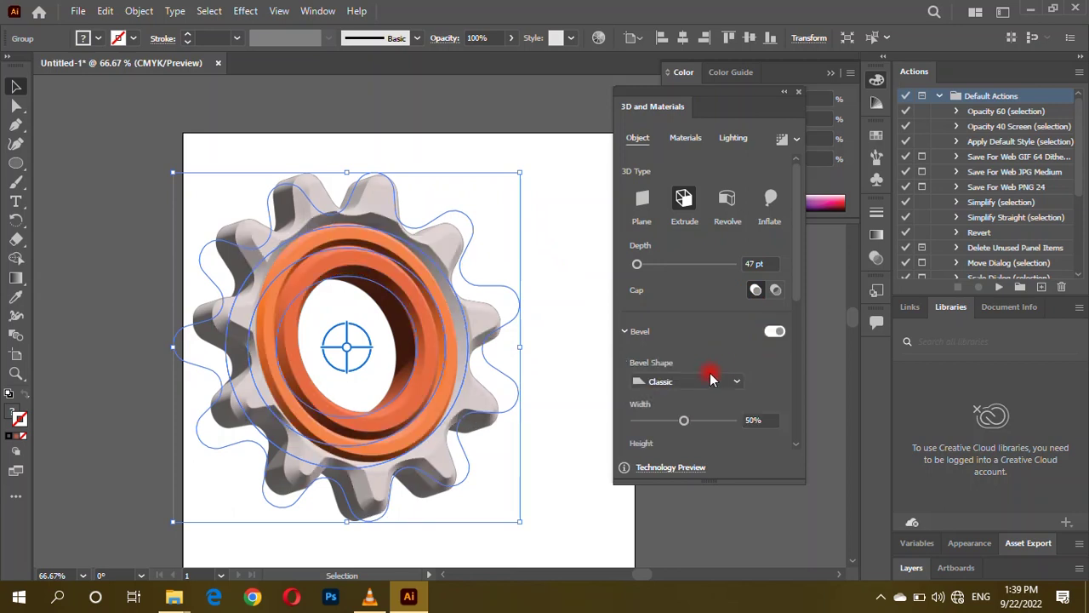
left_click(706, 380)
left_click(706, 468)
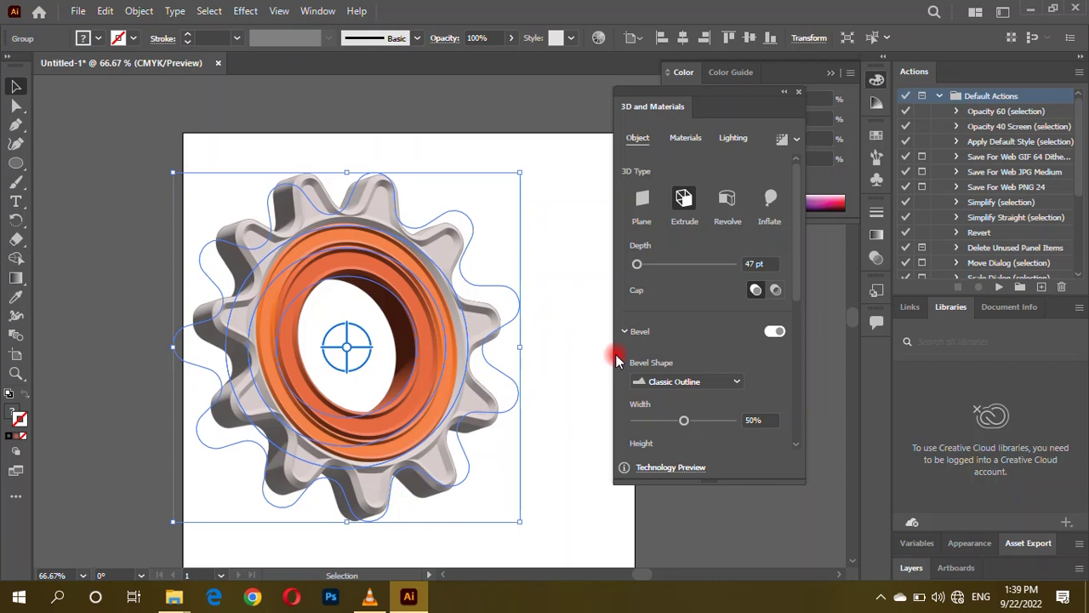
left_click(615, 354)
key("ctrl+plus")
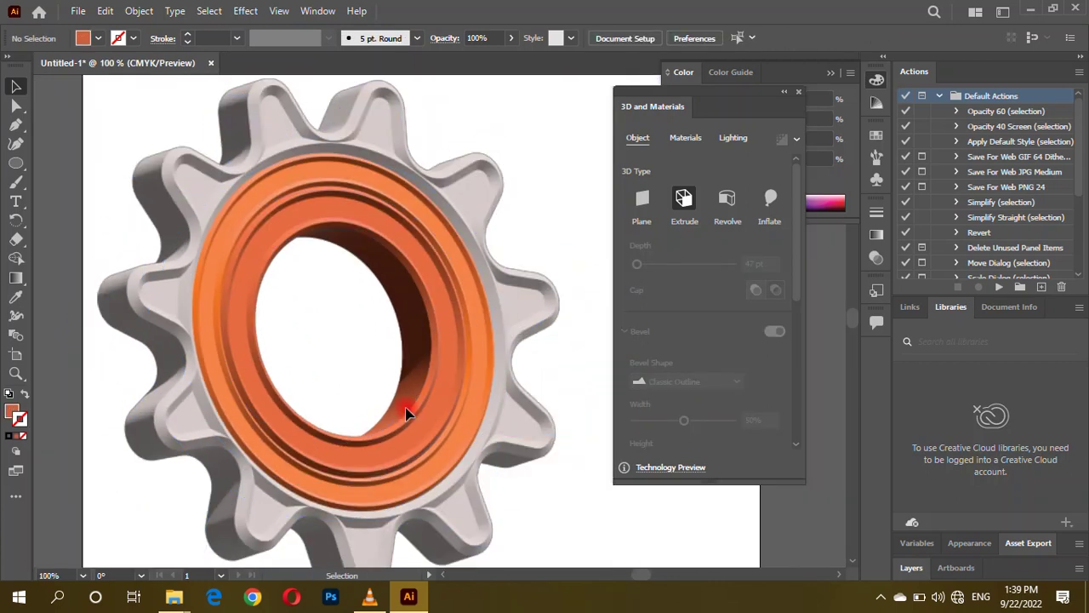
left_click(408, 414)
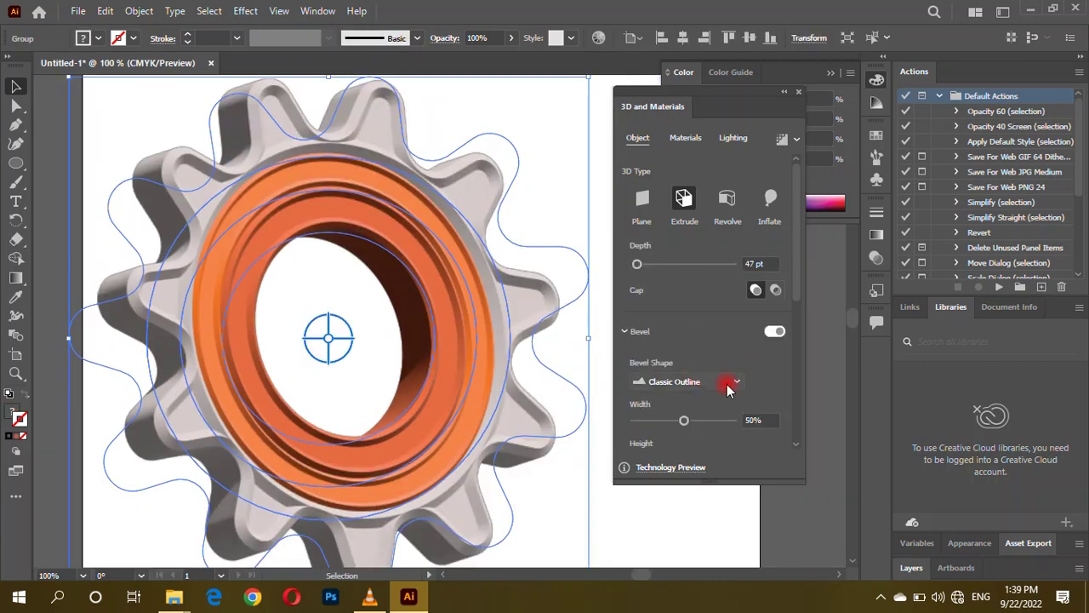
left_click_drag(685, 420, 671, 421)
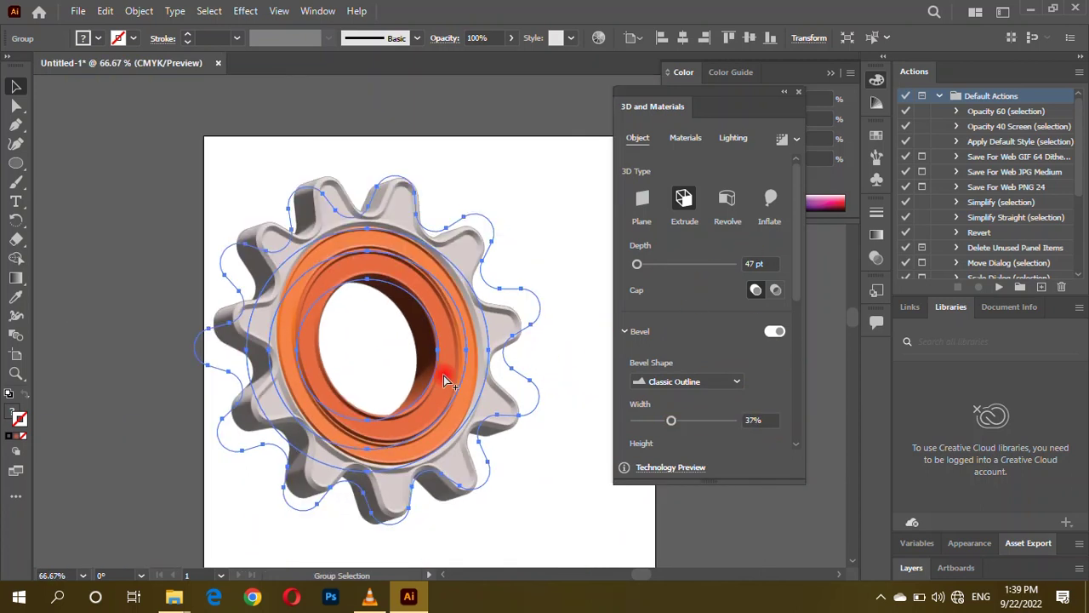
key("ctrl+minus")
scroll(680, 417, "down", 5)
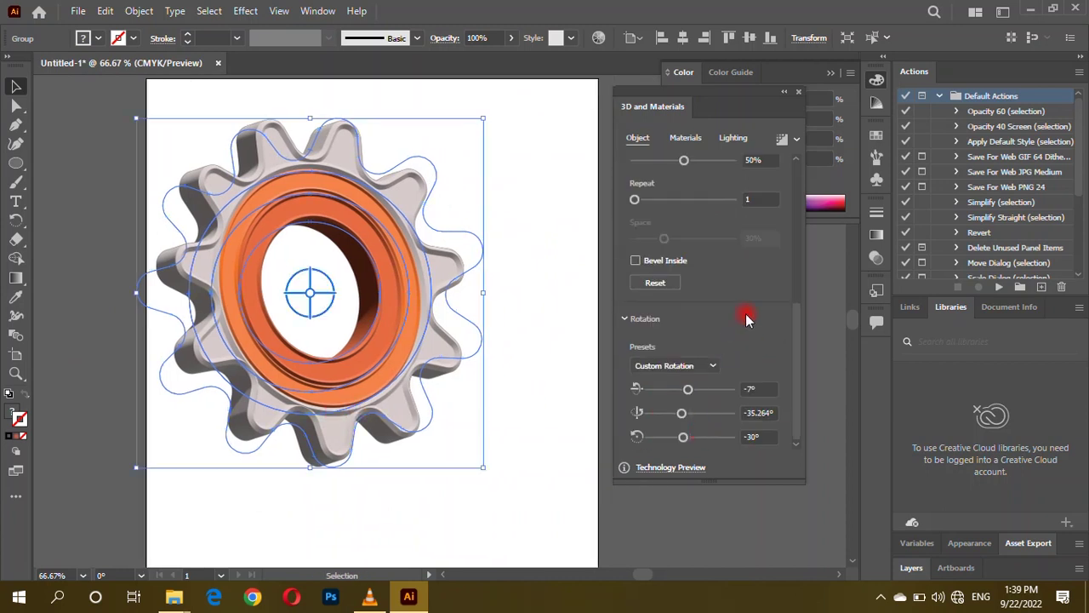
scroll(748, 302, "up", 5)
Step: In the Lighting settings, set intensity to 77% and softness to 53%, then preview
left_click(734, 139)
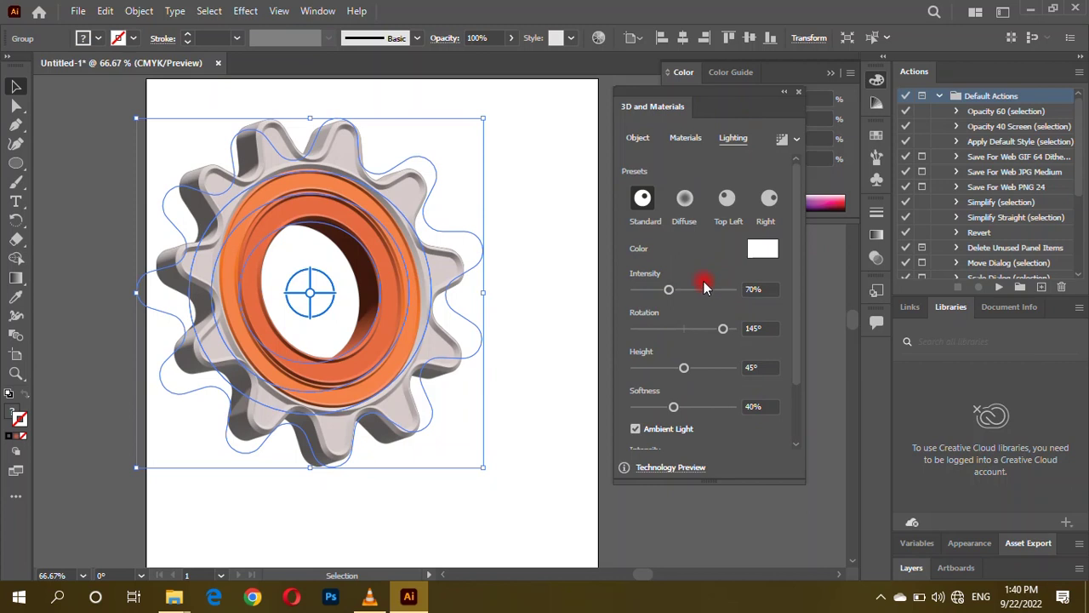
scroll(770, 288, "up", 4)
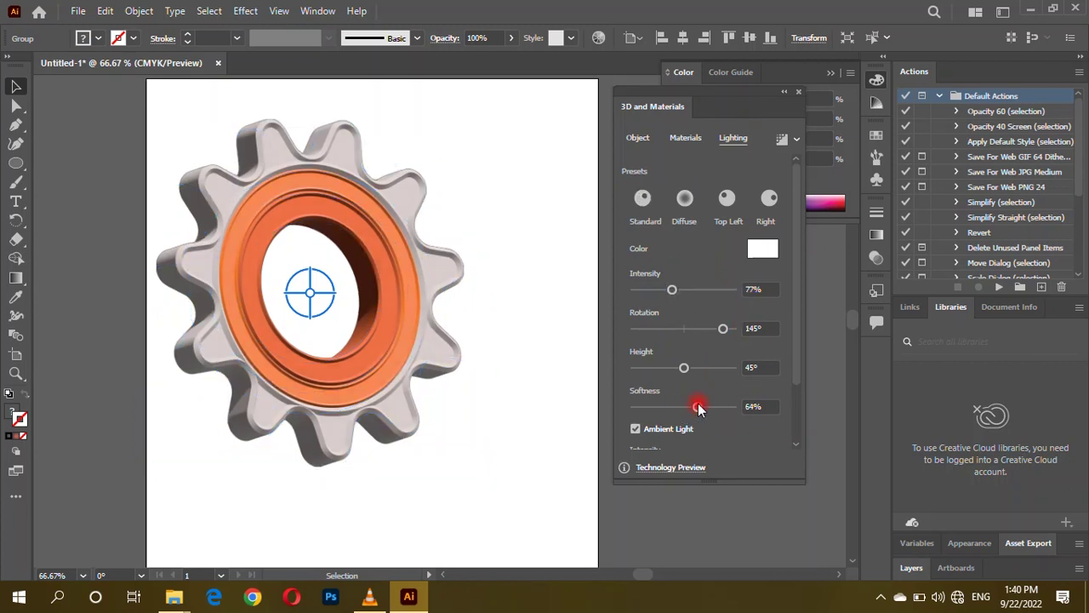
left_click_drag(698, 408, 686, 410)
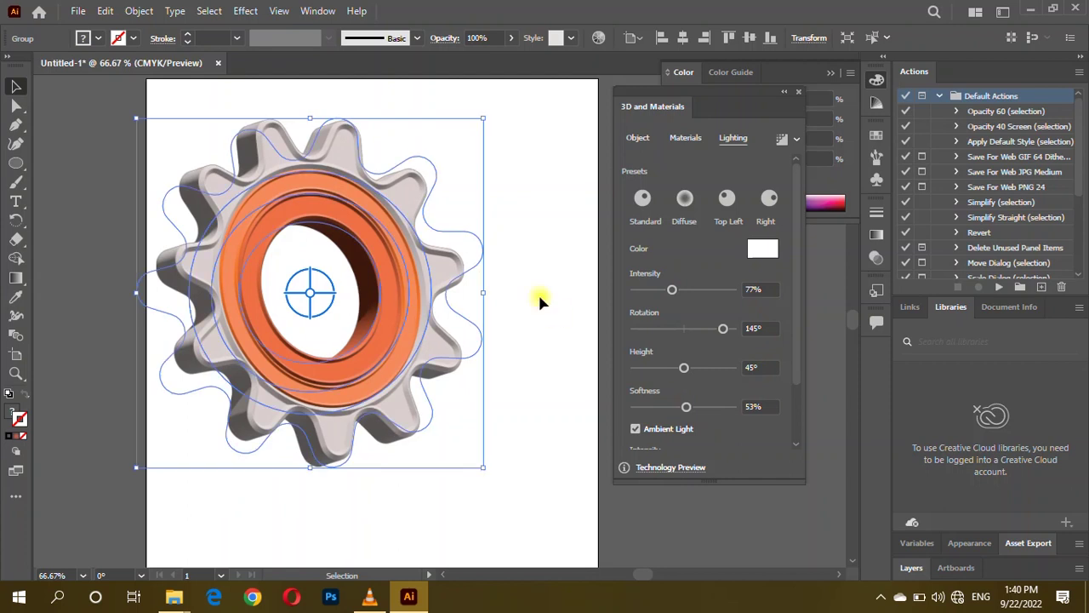
left_click(540, 300)
scroll(343, 353, "down", 2)
scroll(316, 304, "up", 1)
scroll(292, 292, "up", 1)
scroll(463, 405, "up", 1)
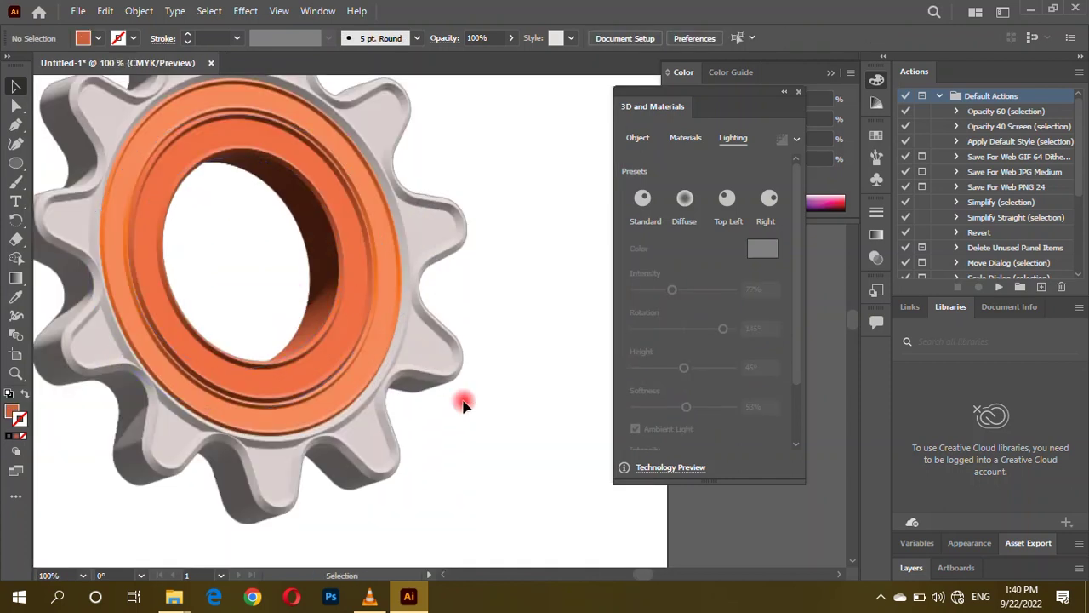
left_click(431, 388)
Step: Inside the gear group, experiment with the inner ring's yellow and cyan values
double_click(332, 321)
left_click(328, 324)
left_click(10, 411)
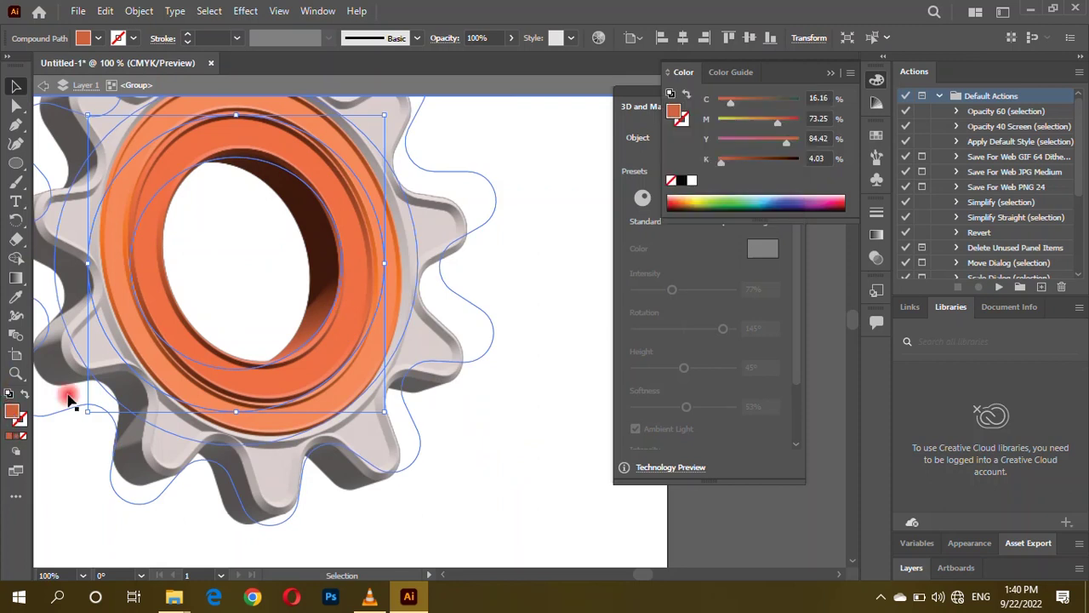
left_click_drag(785, 149, 769, 149)
left_click(773, 102)
left_click_drag(761, 102, 728, 107)
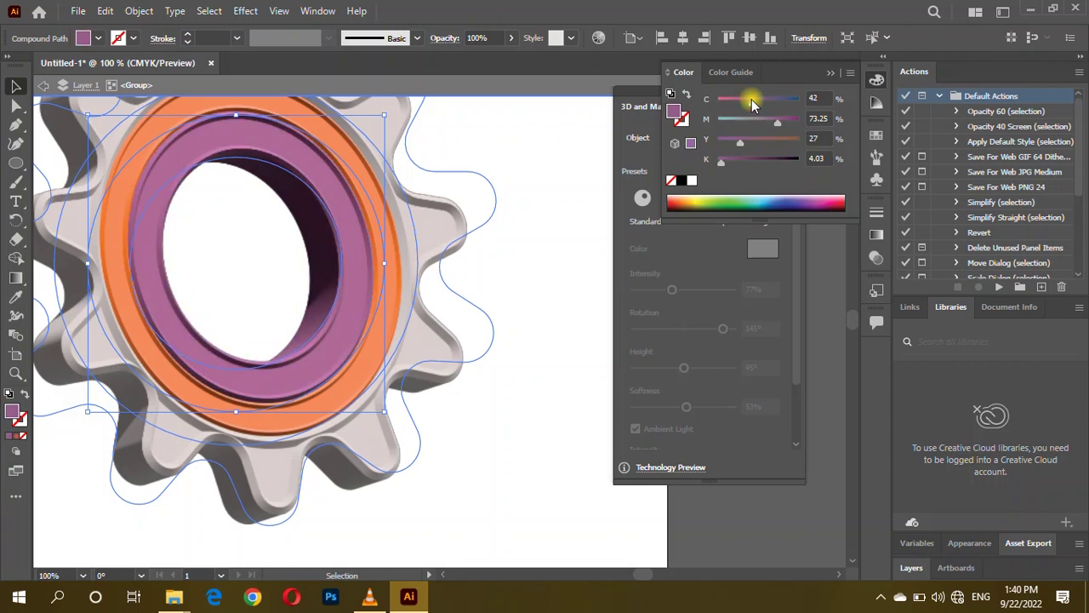
Step: Recolour the inner ring to a deeper red-orange for stronger contrast
left_click(681, 197)
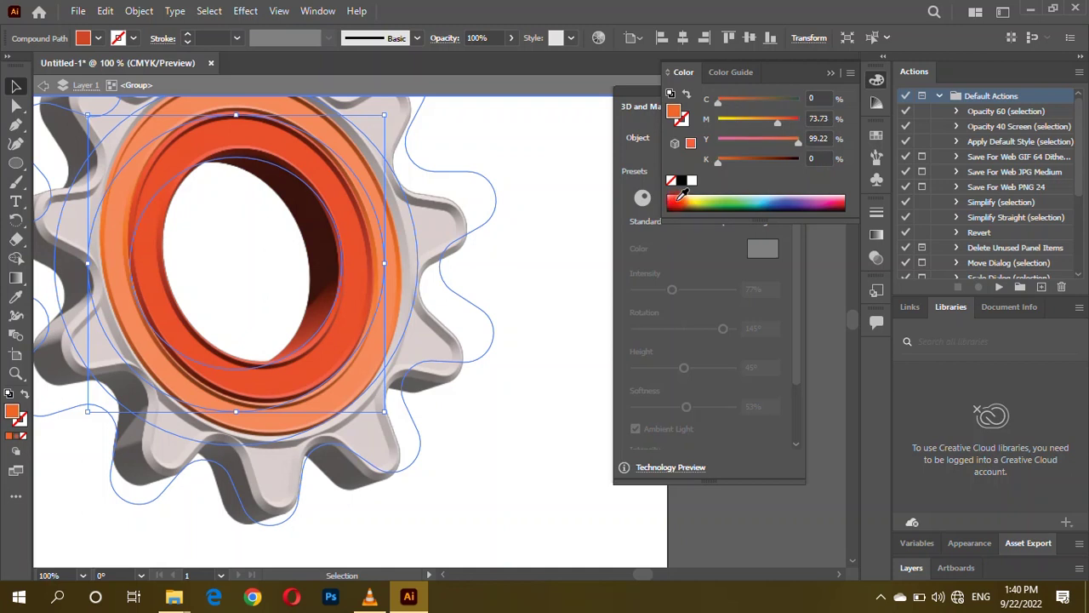
left_click_drag(680, 197, 704, 195)
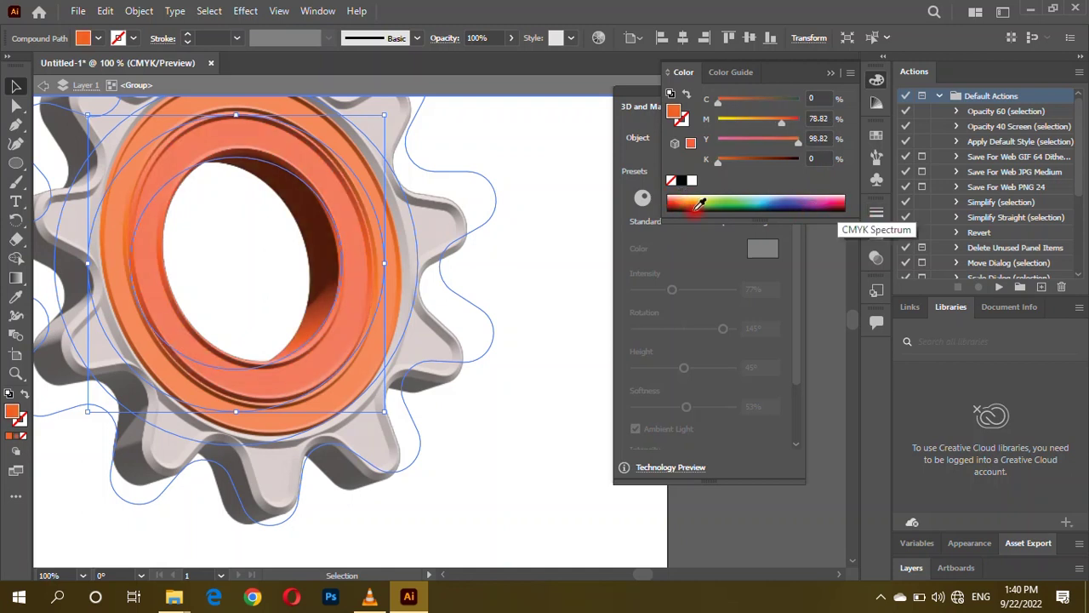
left_click(681, 197)
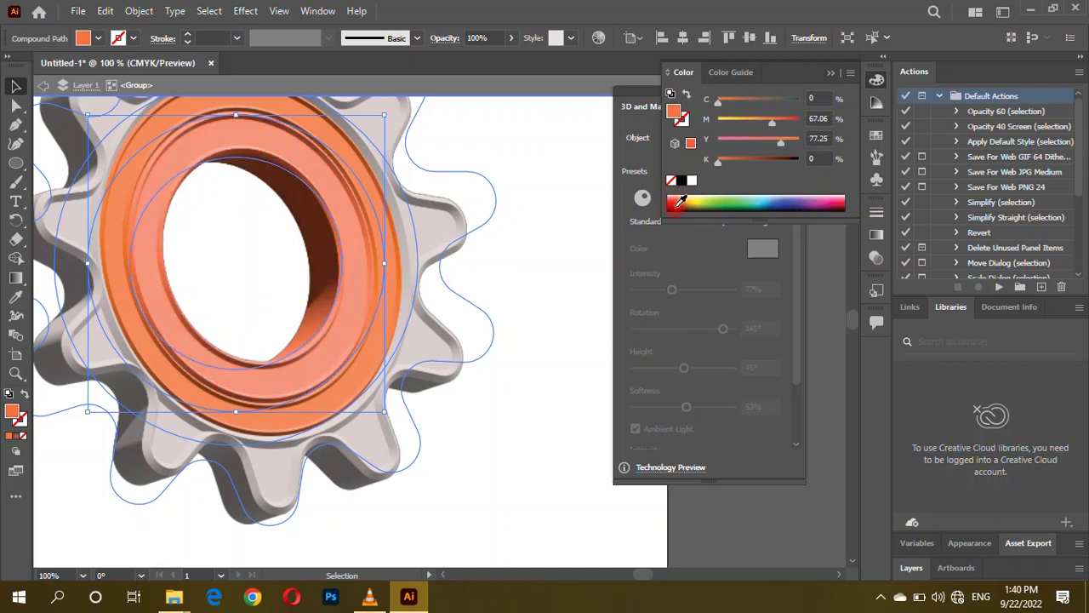
left_click(681, 201)
left_click(677, 198)
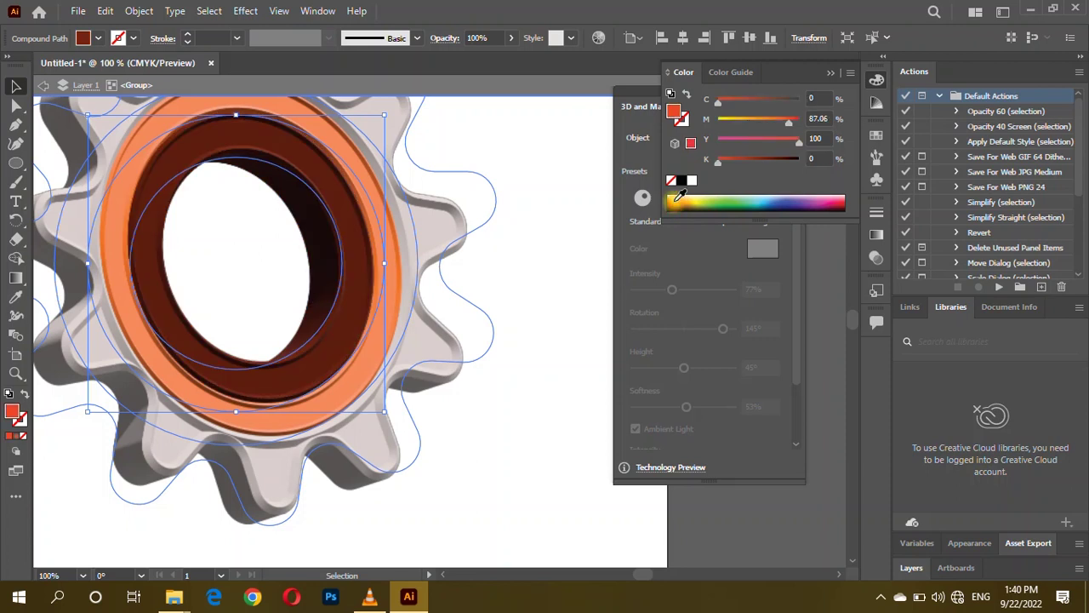
left_click_drag(730, 160, 733, 160)
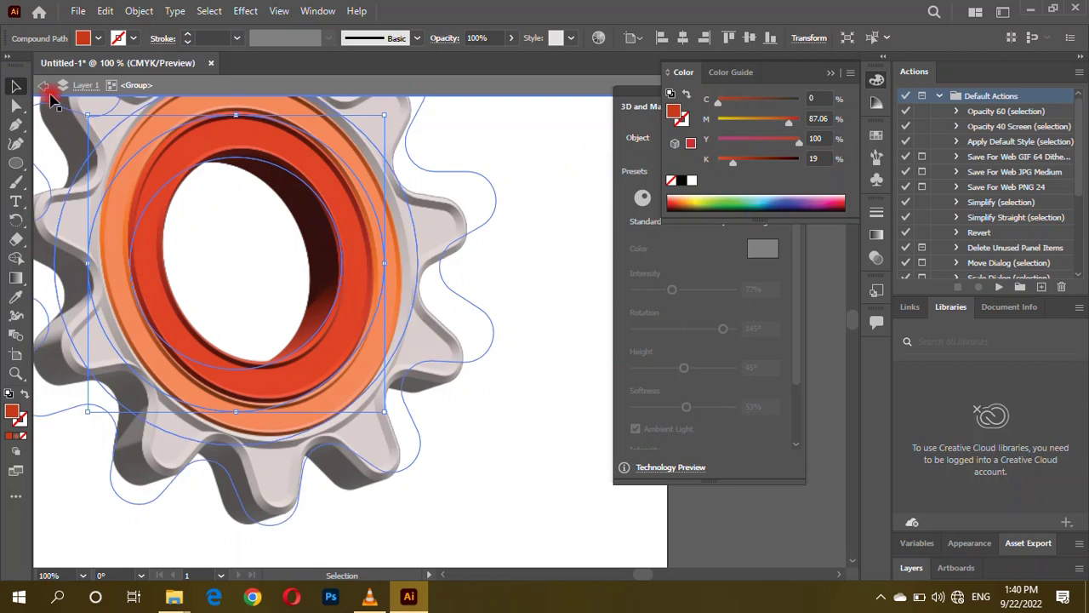
Step: Exit Isolation Mode and view the whole 3D gear on the artboard
double_click(88, 113)
scroll(518, 292, "down", 2)
scroll(292, 170, "up", 1)
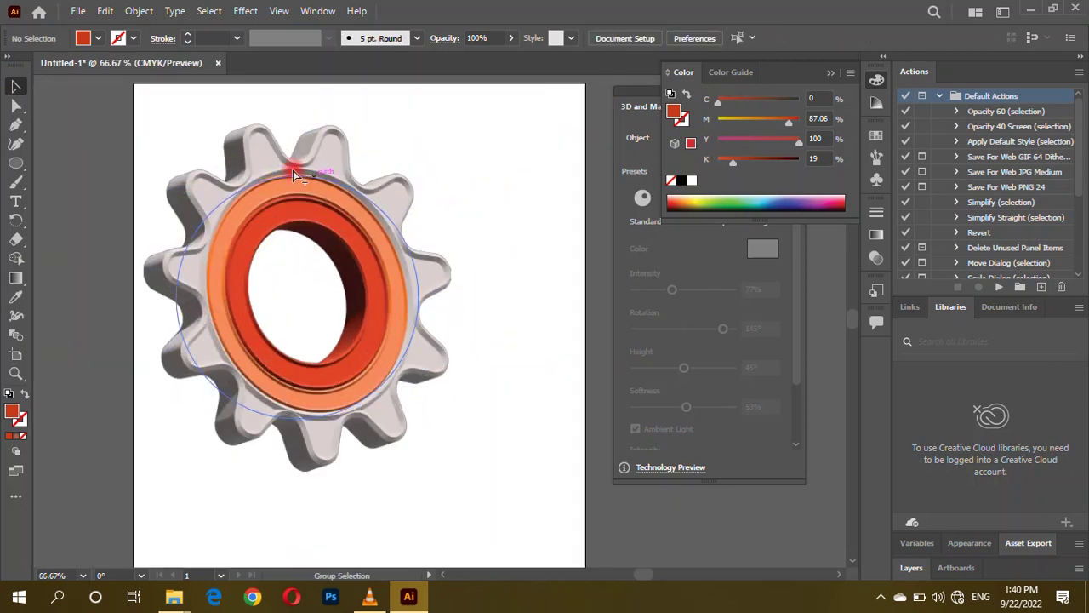
scroll(256, 170, "up", 1)
scroll(242, 164, "down", 1)
scroll(256, 315, "down", 1)
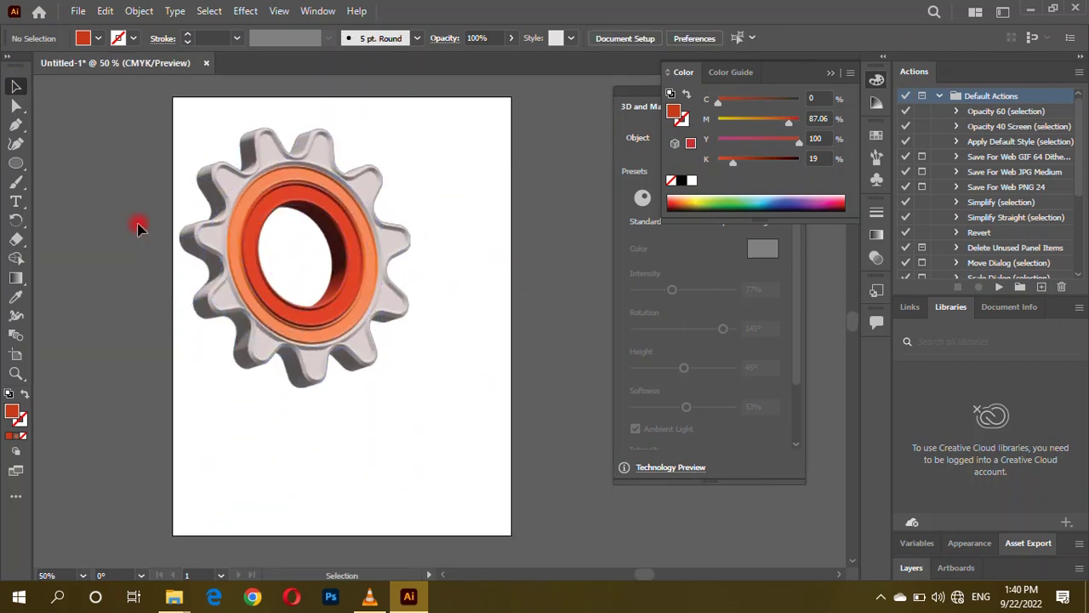
Step: Draw a page-sized rectangle and give it a radial gradient fill
left_click_drag(17, 169, 81, 161)
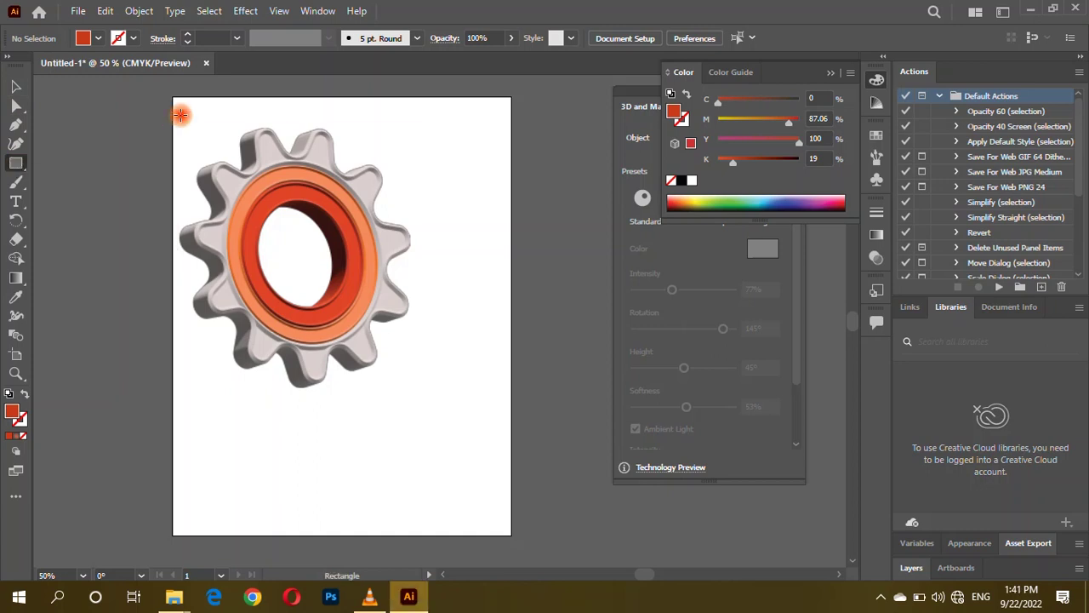
left_click_drag(171, 96, 510, 534)
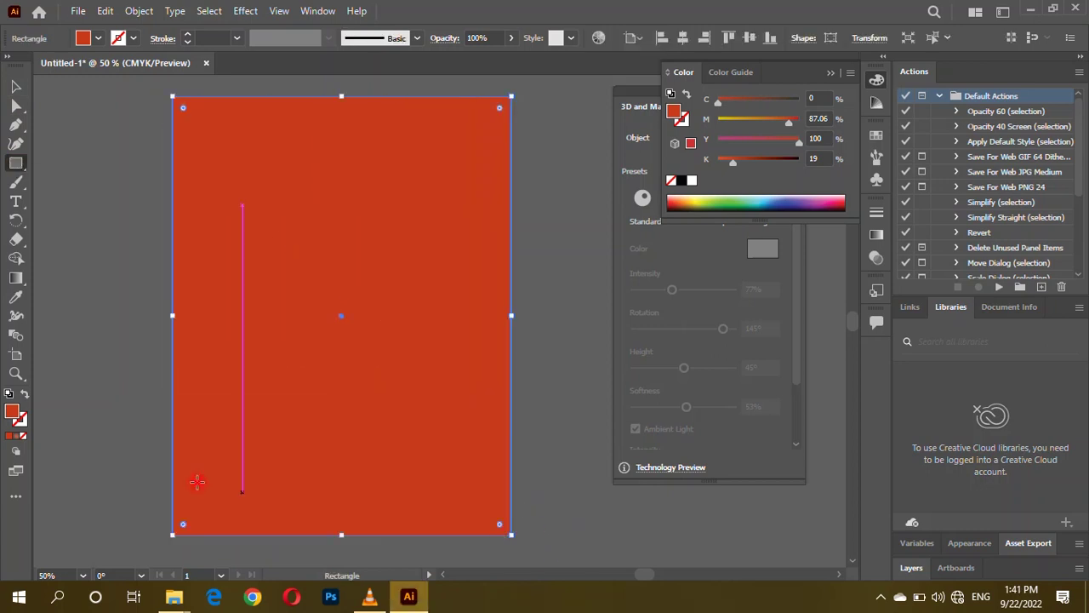
left_click(17, 441)
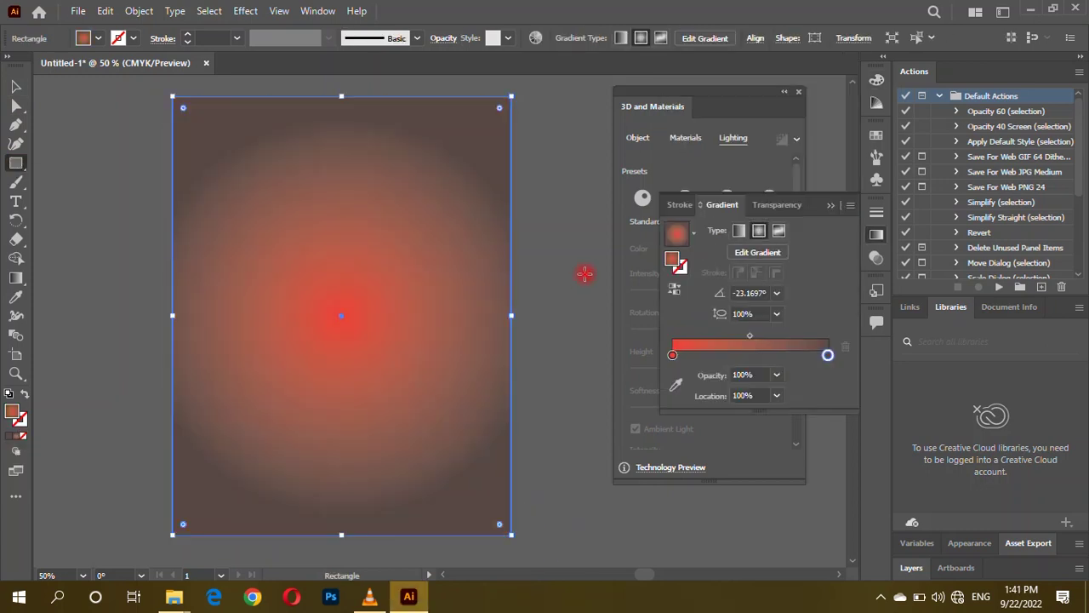
Step: Set the inner gradient stop to orange and shift the midpoint to the right
double_click(828, 356)
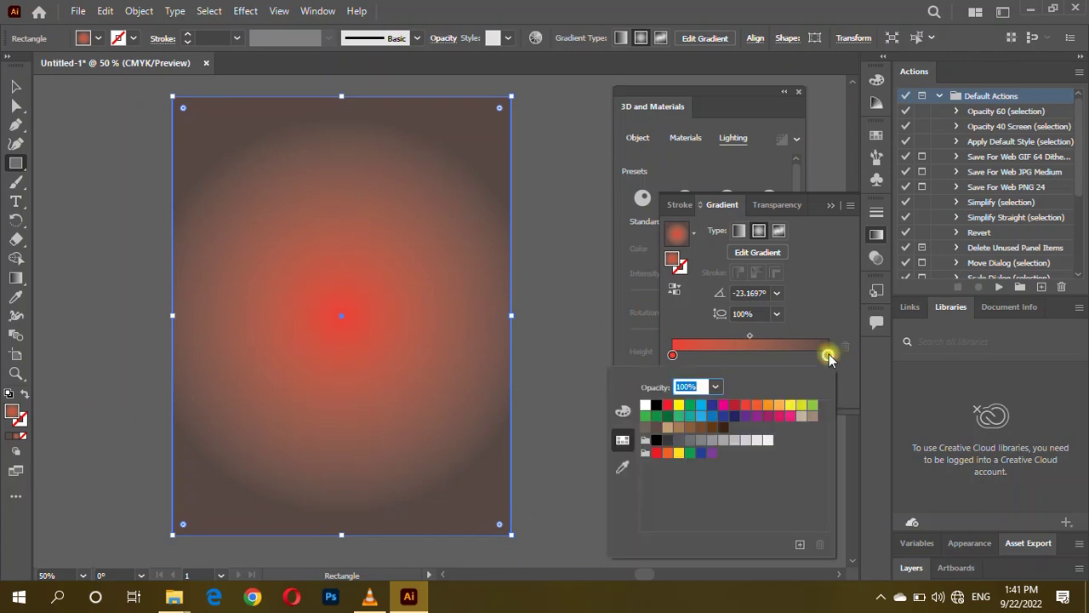
left_click_drag(753, 342, 763, 338)
double_click(674, 355)
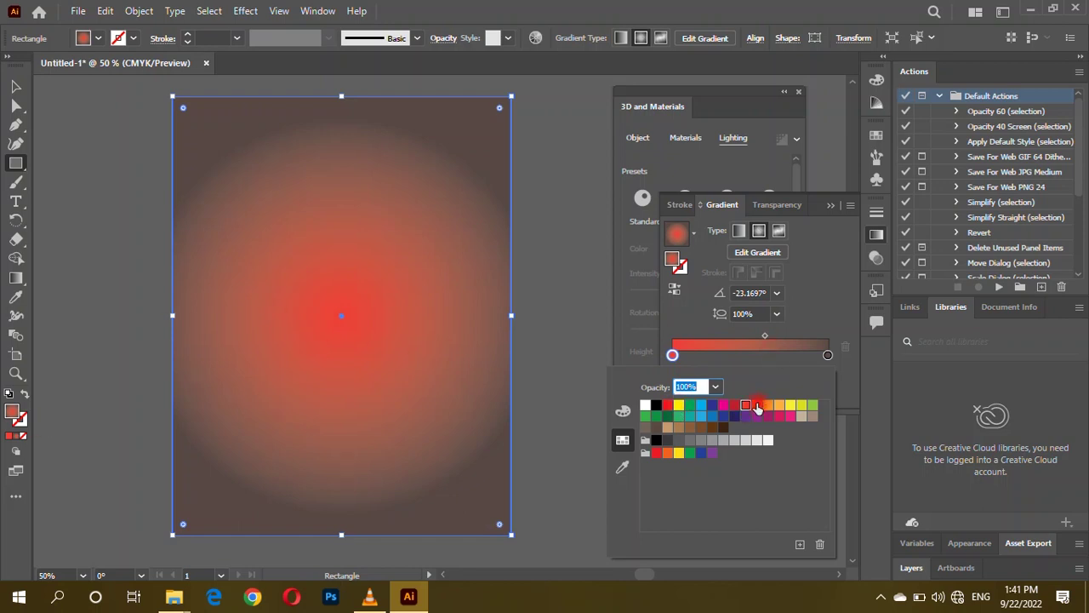
left_click(623, 412)
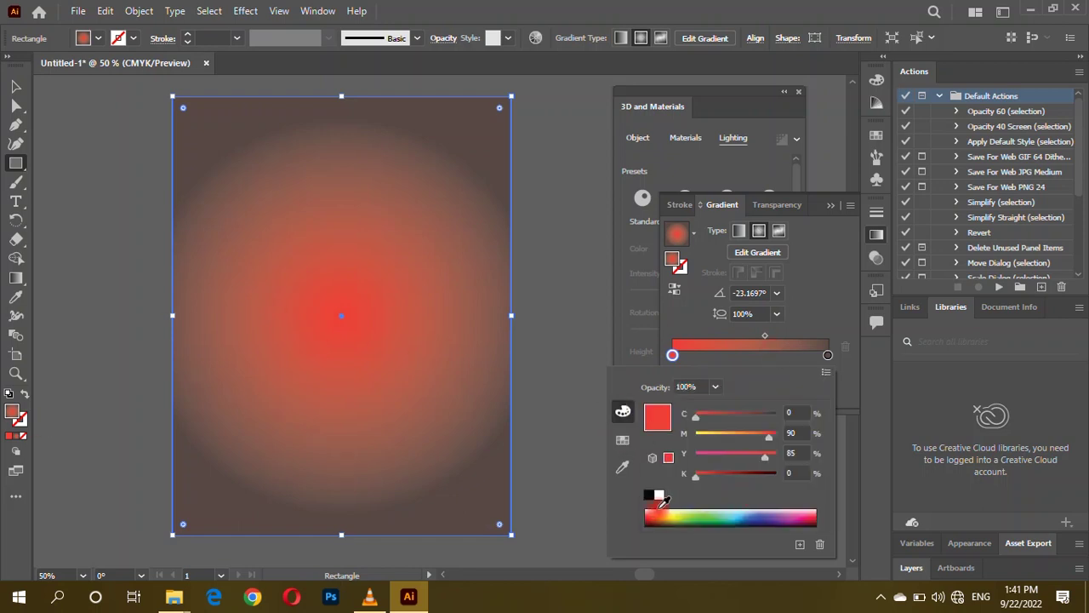
left_click(759, 334)
left_click_drag(764, 336, 774, 336)
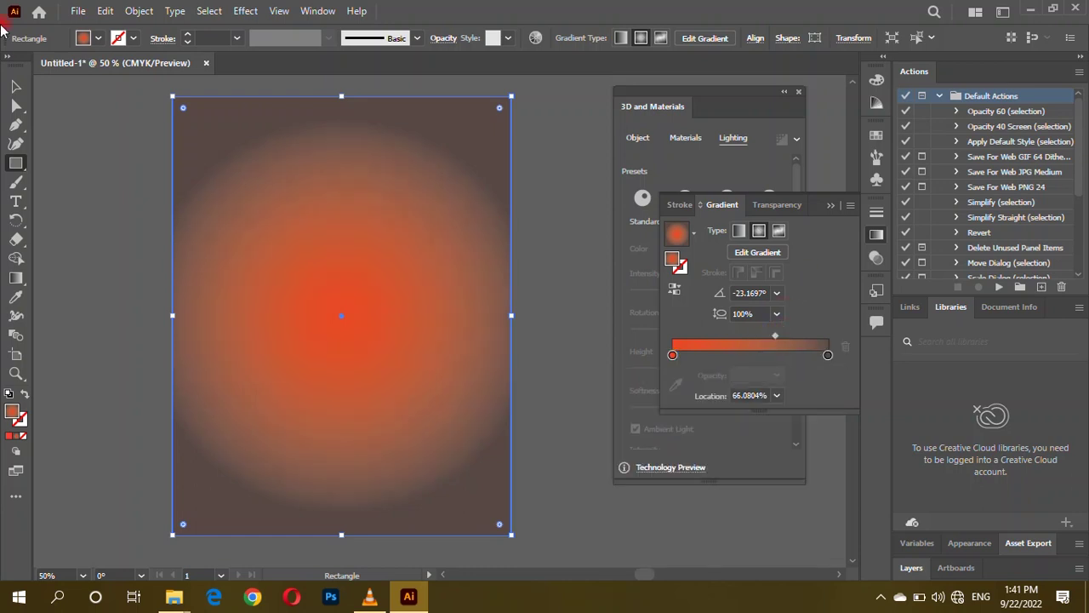
Step: Angle the radial gradient from centre-right toward the lower left with the Gradient Tool
left_click(24, 280)
left_click_drag(292, 310, 576, 85)
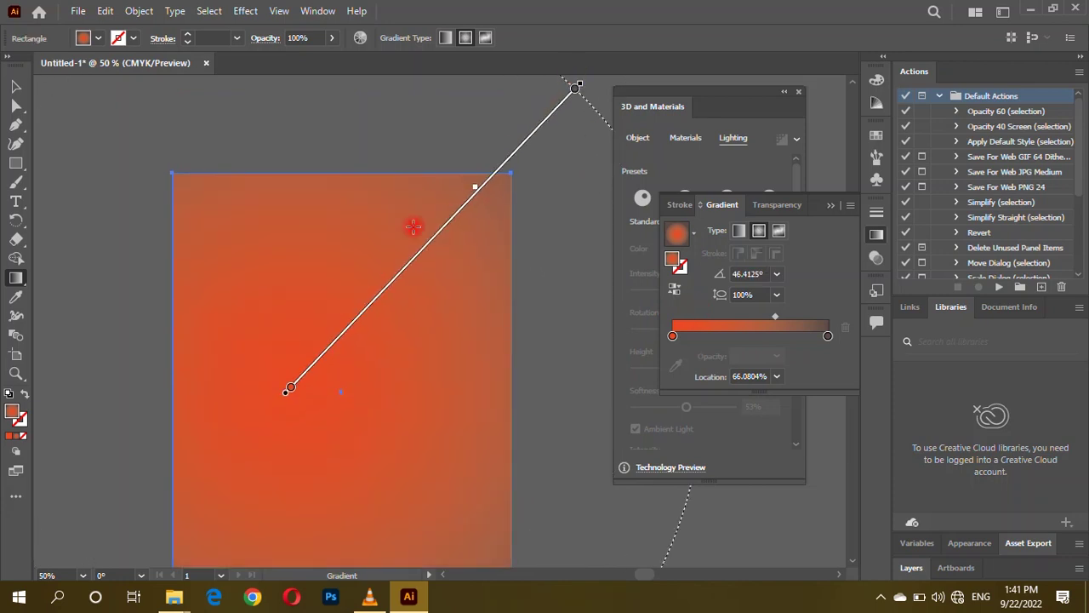
scroll(324, 287, "down", 3)
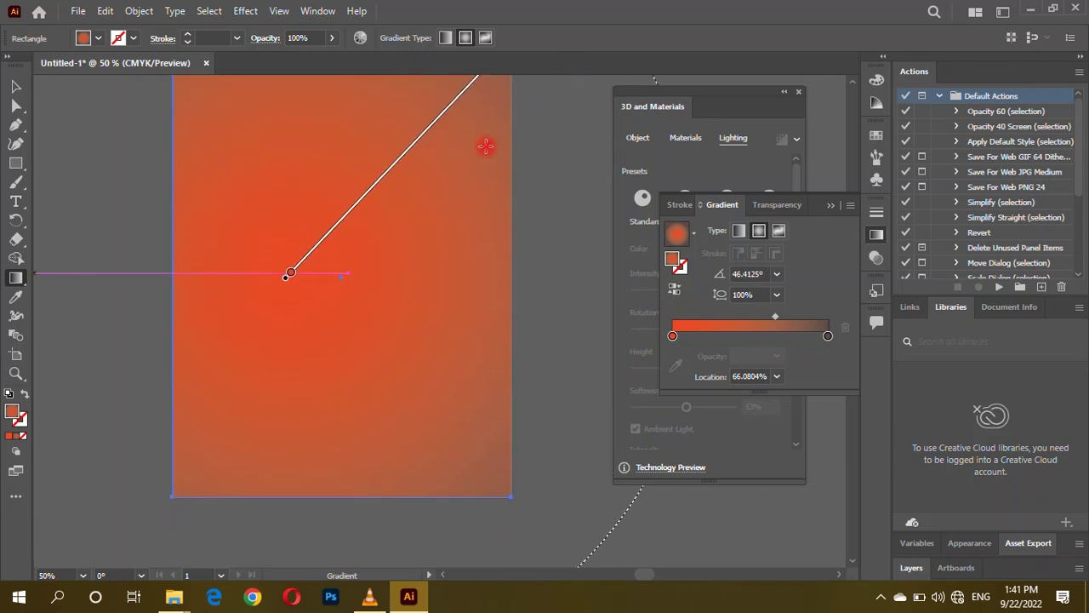
left_click_drag(476, 166, 34, 503)
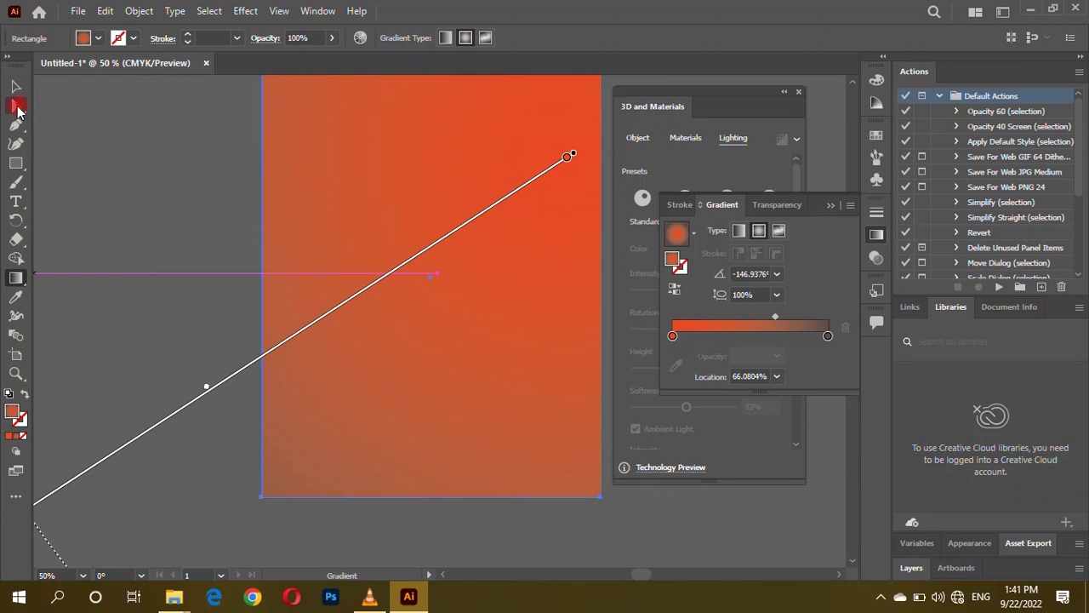
left_click(15, 86)
key("ctrl+minus")
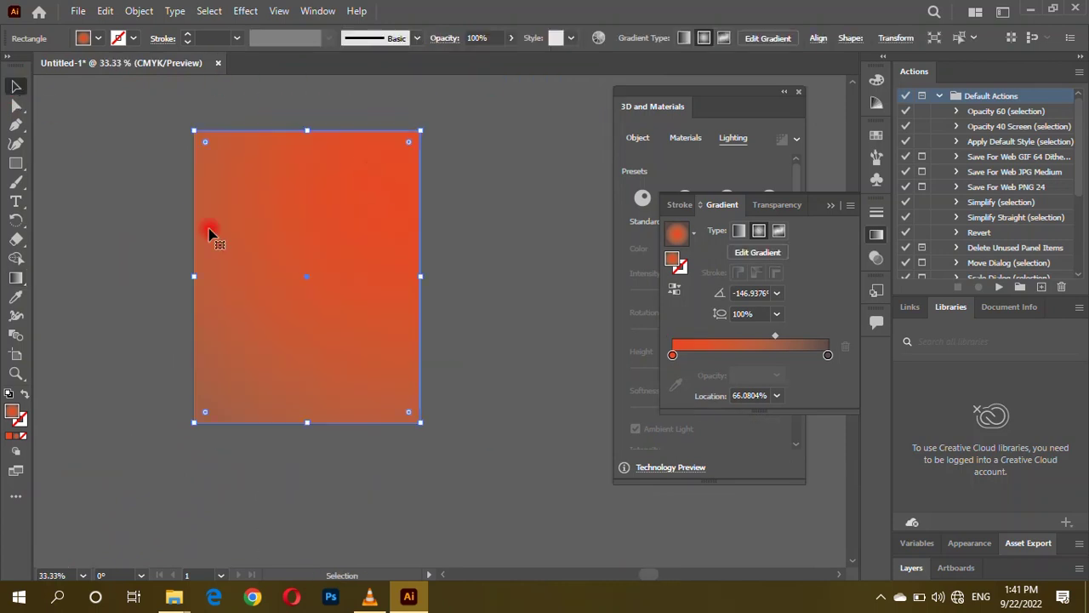
left_click(15, 277)
left_click_drag(377, 246, 68, 418)
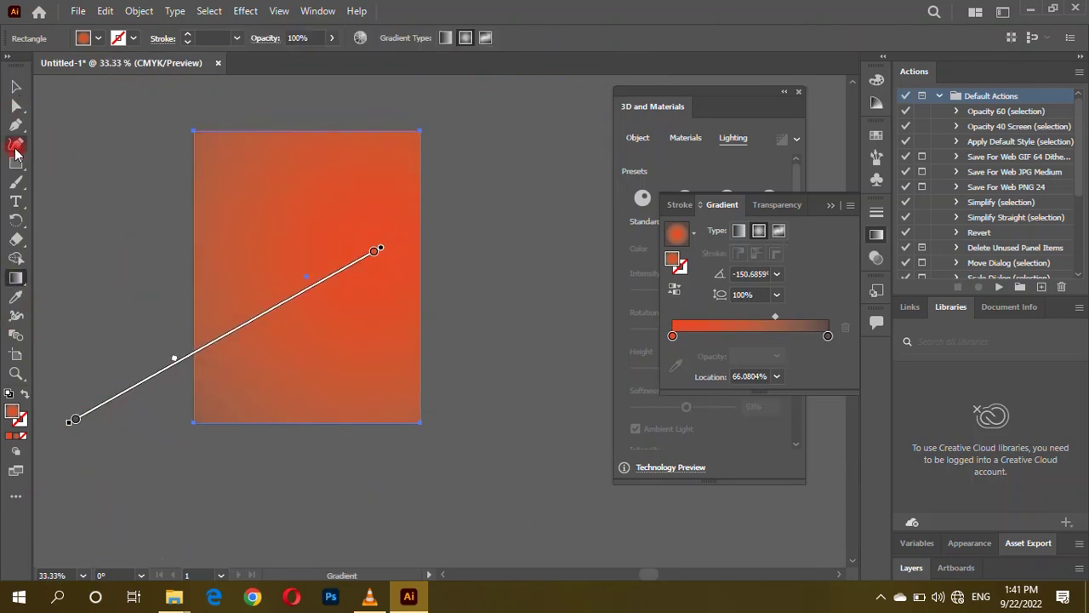
left_click(15, 86)
right_click(289, 217)
mouse_move(366, 499)
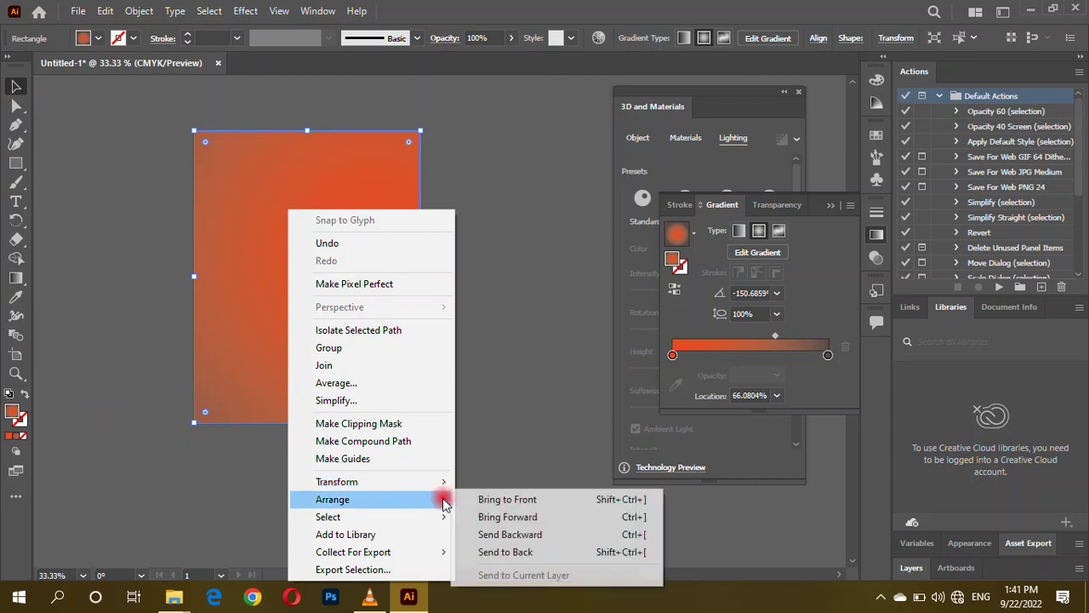
Step: Send the gradient rectangle to the back, lock it, and drag the gear up-right
left_click(492, 479)
key("ctrl+plus")
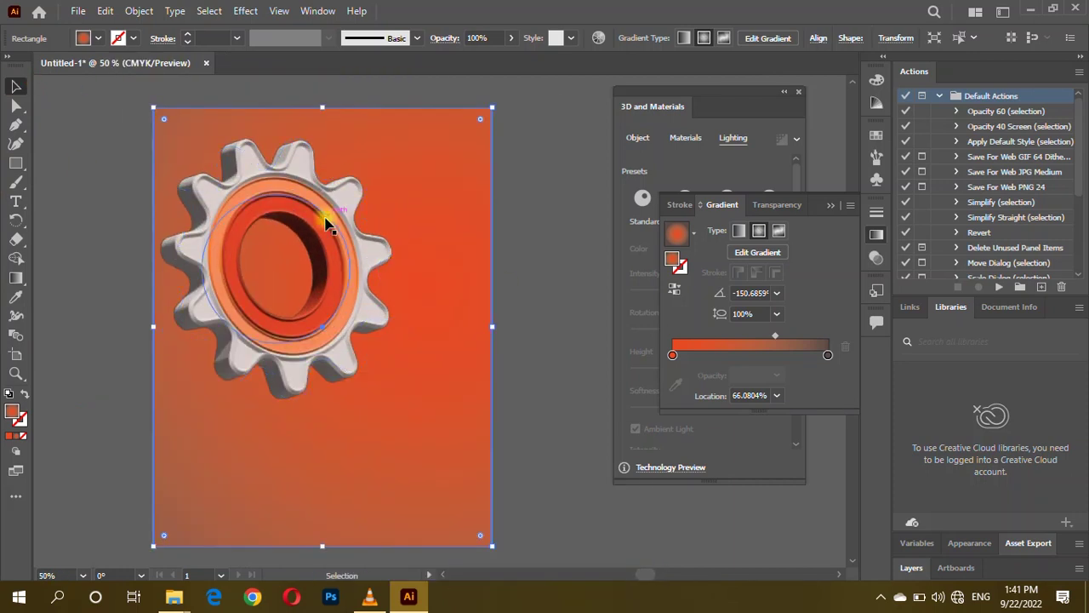
left_click(140, 10)
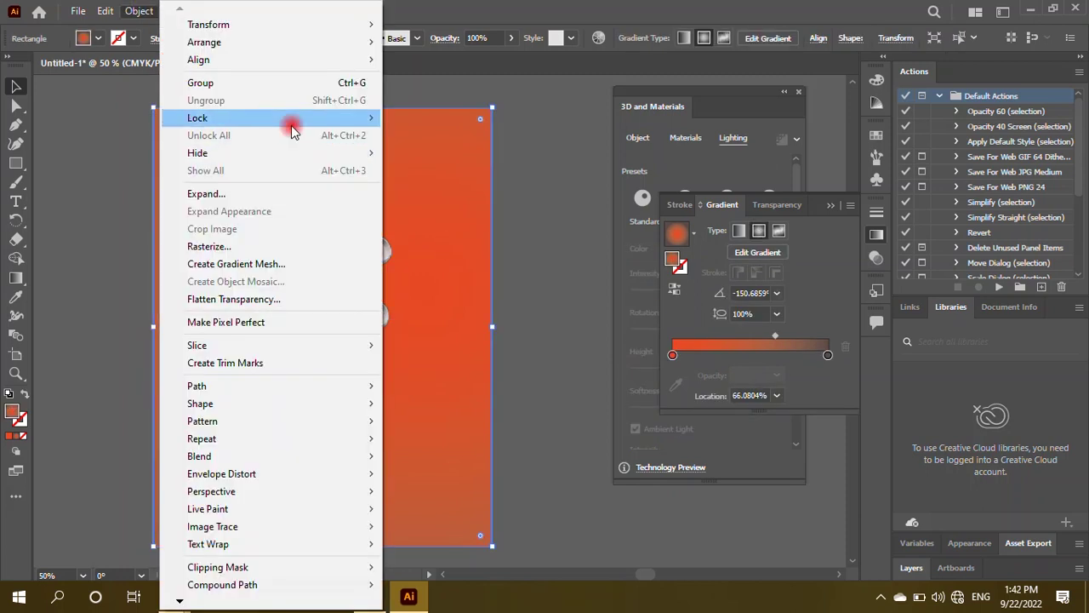
left_click(454, 117)
left_click_drag(377, 234, 451, 219)
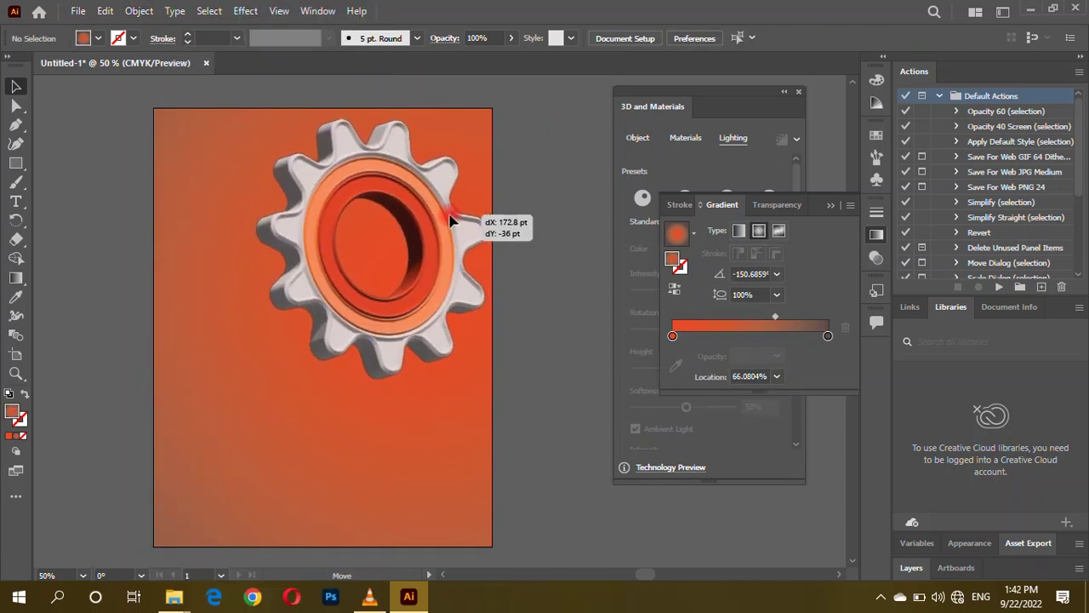
Step: Duplicate the gear to the lower left and scale the copy larger so it overlaps the upper-right gear
mouse_move(438, 272)
left_mouse_down()
mouse_move(323, 401)
mouse_move(365, 355)
mouse_move(316, 390)
left_mouse_up()
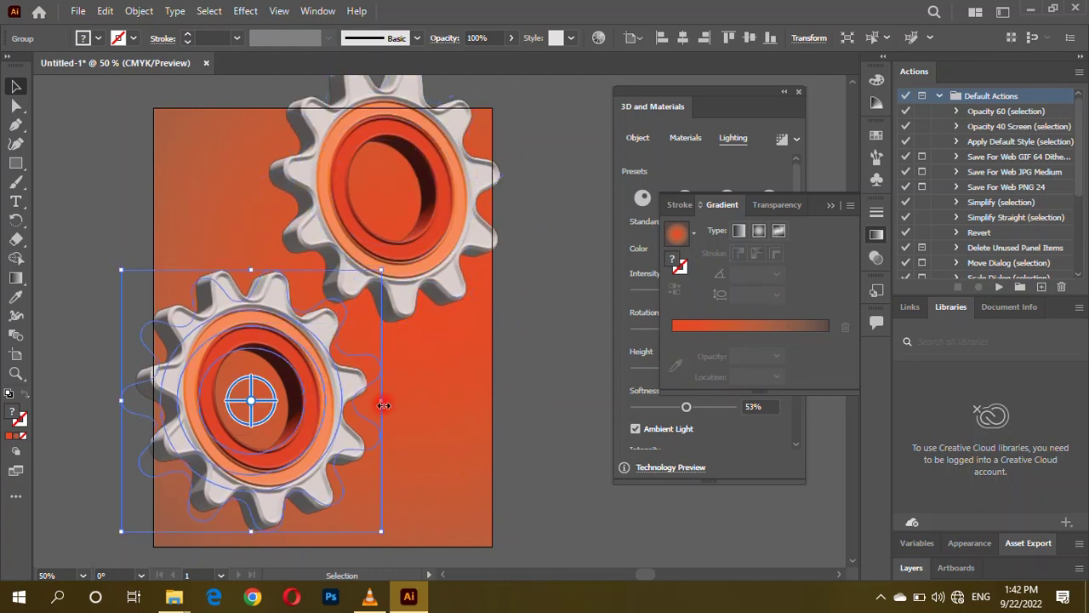
mouse_move(383, 401)
left_mouse_down()
mouse_move(562, 403)
mouse_move(497, 404)
left_mouse_up()
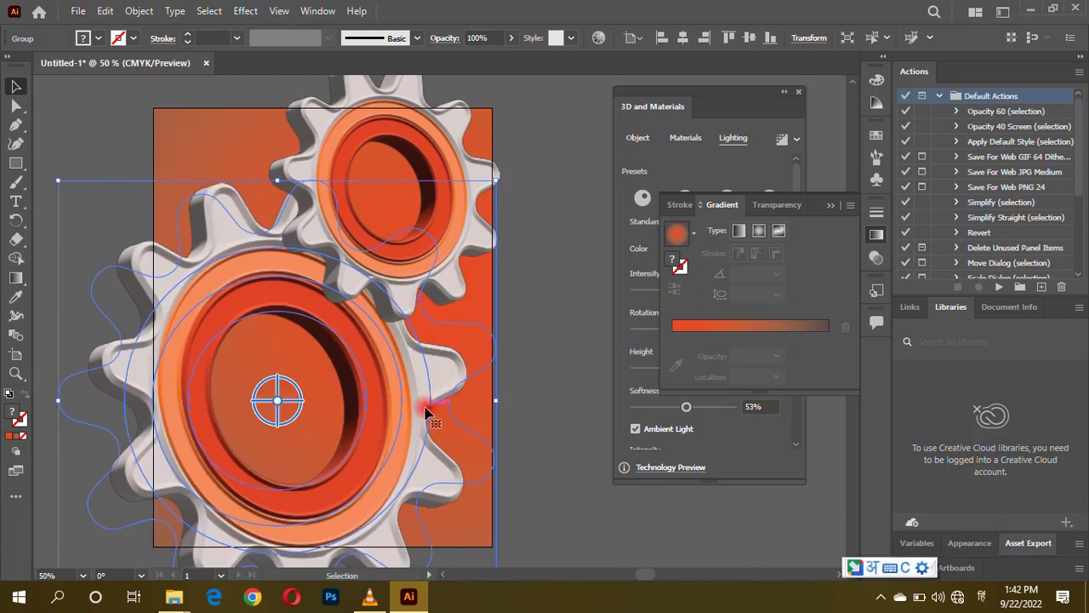
scroll(426, 408, "down", 1)
scroll(426, 408, "down", 4)
left_click_drag(500, 305, 452, 309)
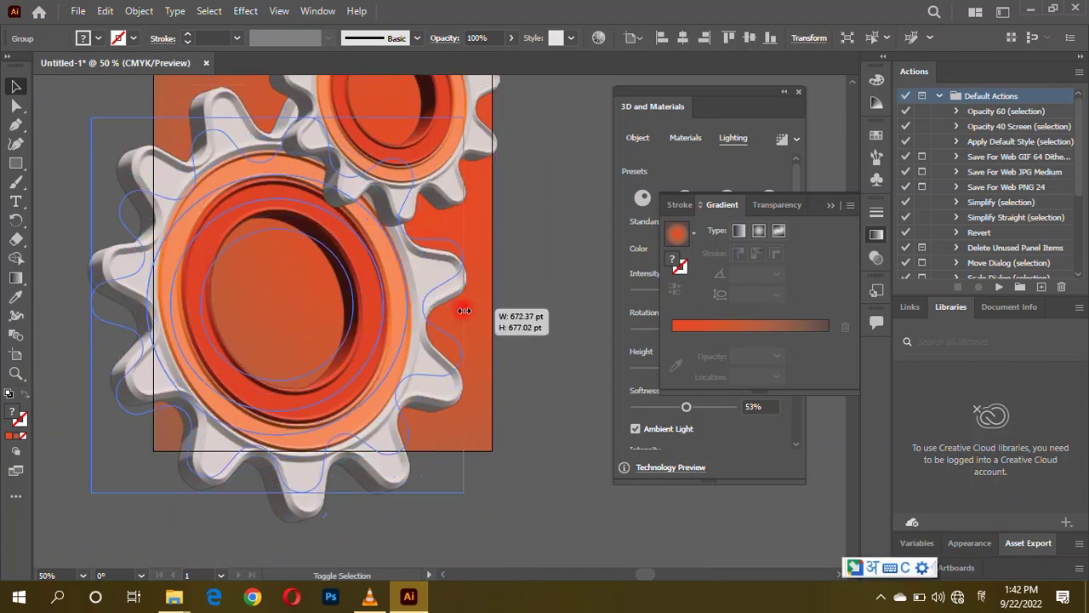
left_click_drag(376, 350, 392, 339)
scroll(396, 340, "up", 5)
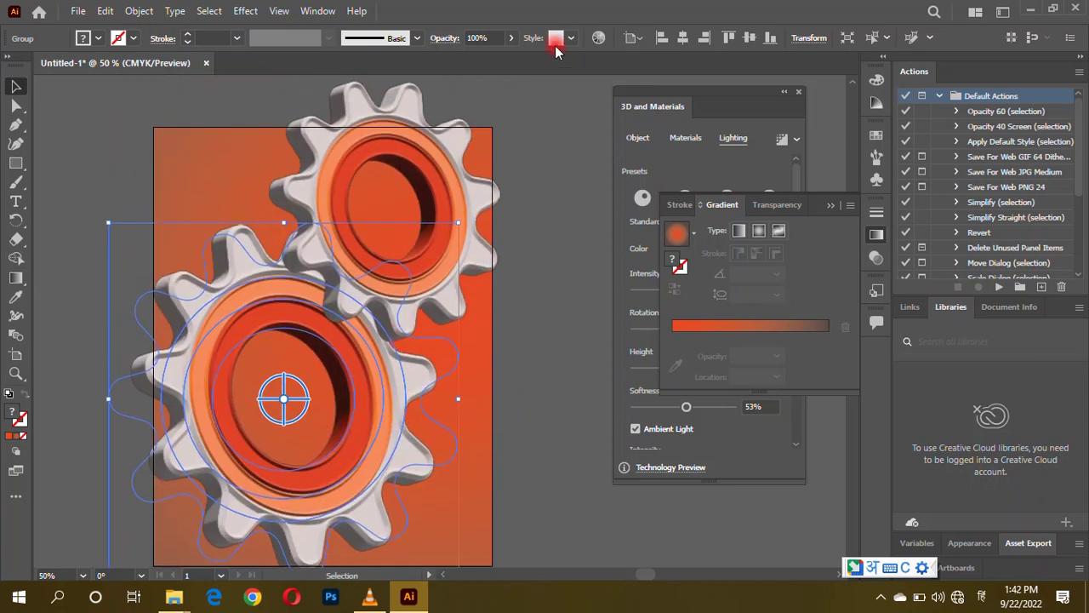
Step: Lower the large gear's opacity until it is nearly transparent
left_click(509, 40)
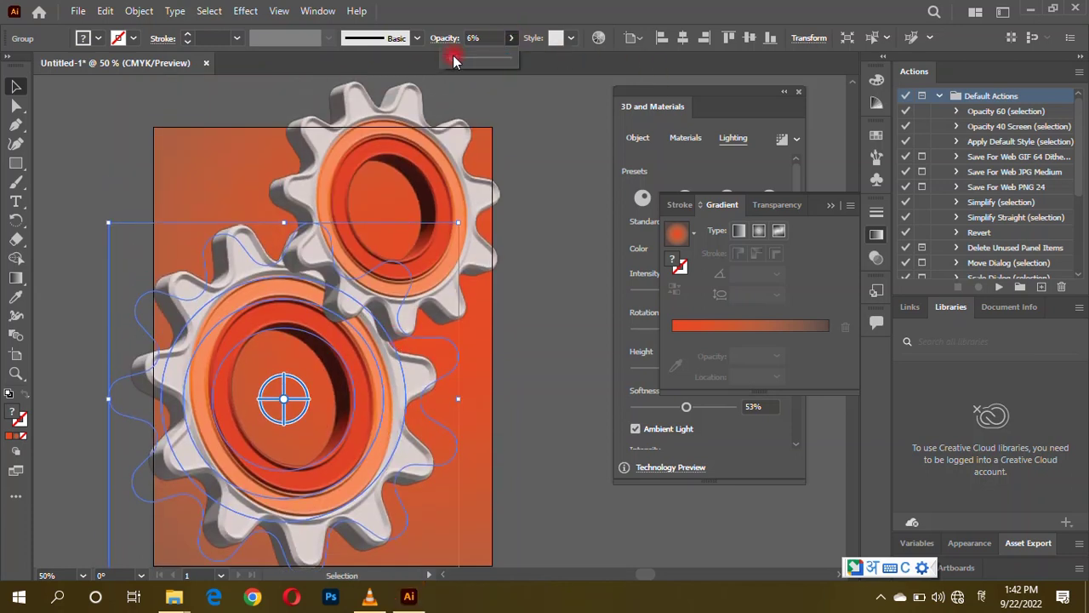
left_click_drag(453, 59, 456, 59)
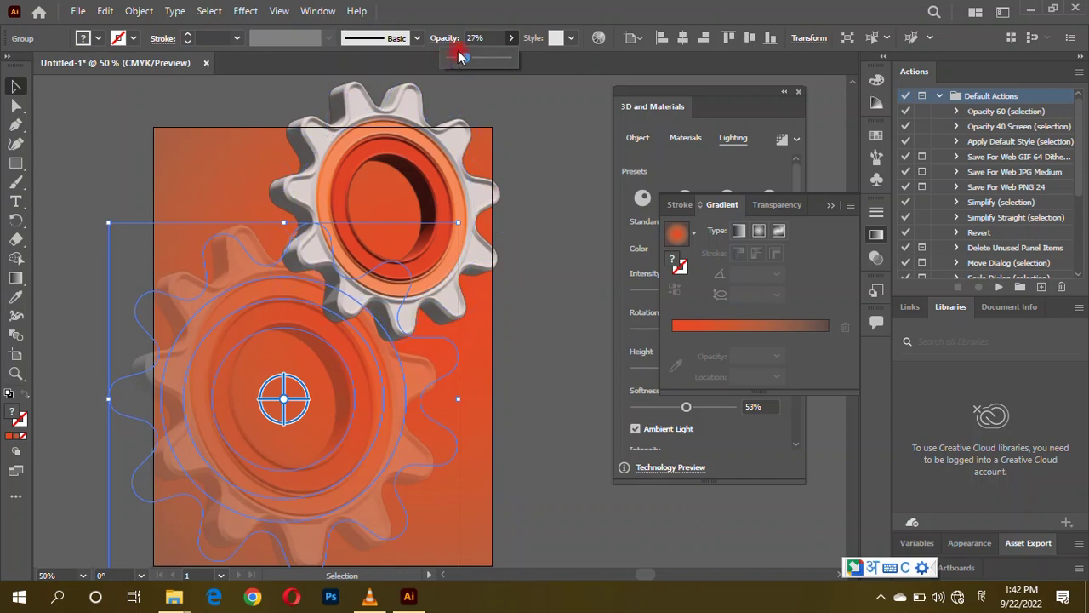
left_click(549, 157)
Step: Place and shrink solid gear copies at the page centre and upper right over the faded gear
mouse_move(452, 236)
left_mouse_down()
mouse_move(337, 391)
mouse_move(345, 328)
left_mouse_up()
mouse_move(434, 305)
left_mouse_down()
mouse_move(407, 309)
mouse_move(404, 366)
left_mouse_up()
mouse_move(375, 332)
left_mouse_down()
mouse_move(414, 264)
mouse_move(310, 430)
left_mouse_up()
scroll(415, 264, "up", 2)
left_click_drag(256, 462, 390, 289)
left_click(320, 419)
scroll(315, 409, "down", 2)
left_click_drag(309, 394, 333, 384)
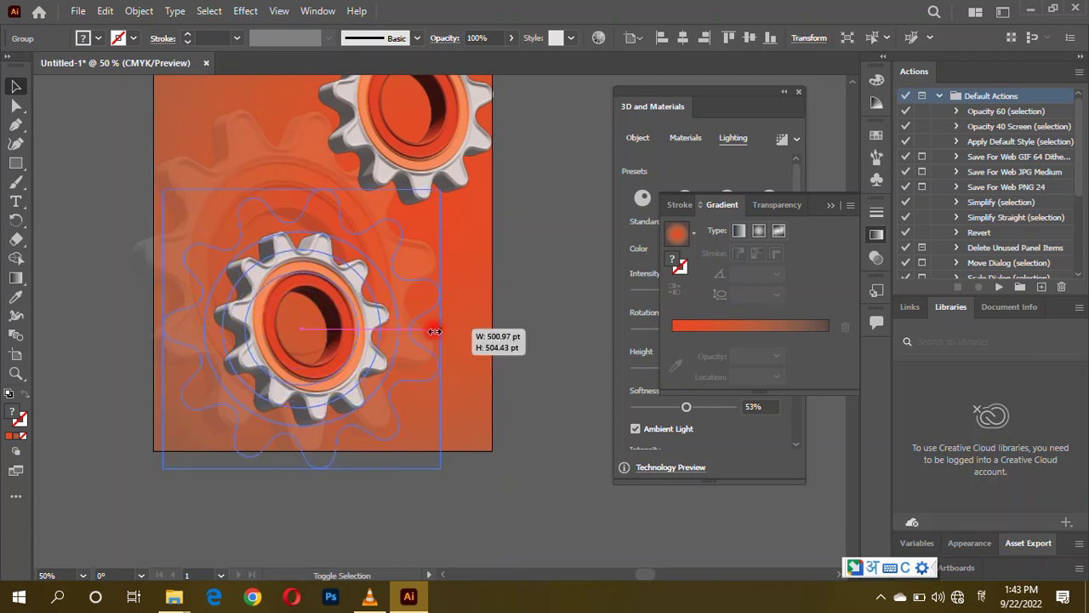
Step: Enlarge the centre gear slightly and nudge it upward
left_click_drag(398, 332, 434, 334)
left_click_drag(357, 349, 359, 333)
scroll(359, 334, "up", 1)
Step: Adjust the small upper-right gear's 3D settings to give it its own tilt
left_click(440, 228)
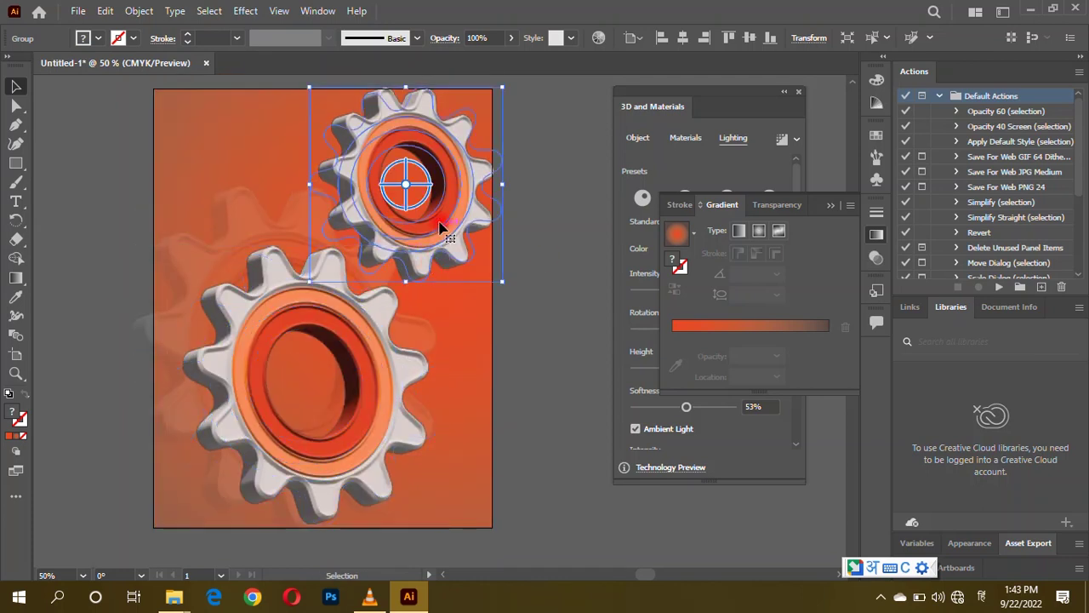
left_click(678, 411)
scroll(736, 445, "down", 2)
left_click(638, 137)
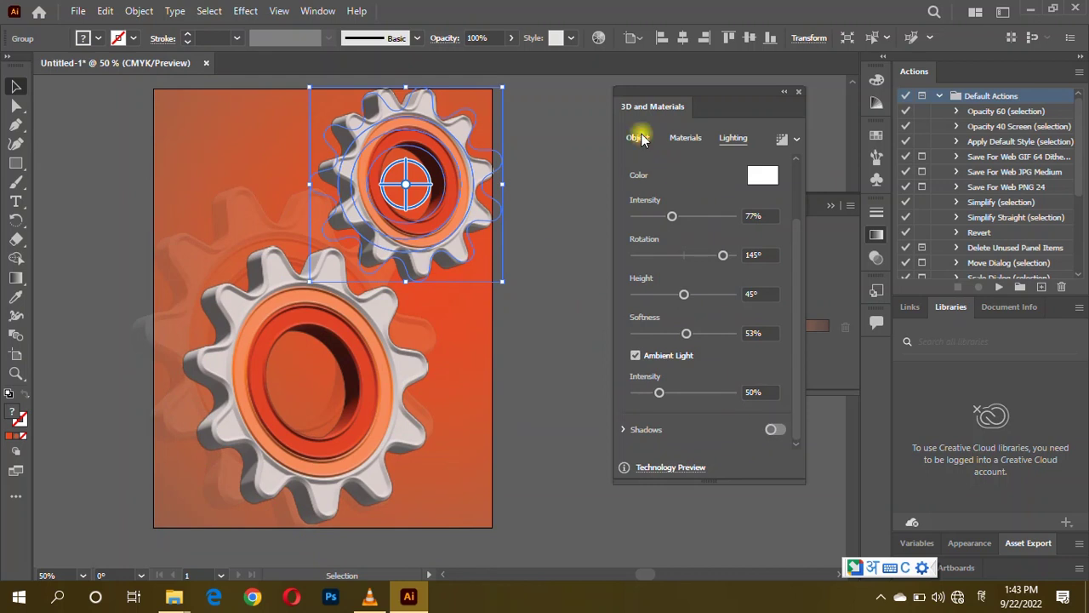
scroll(711, 410, "down", 3)
scroll(690, 388, "down", 2)
mouse_move(690, 388)
left_mouse_down()
mouse_move(677, 391)
mouse_move(702, 389)
mouse_move(695, 413)
left_mouse_up()
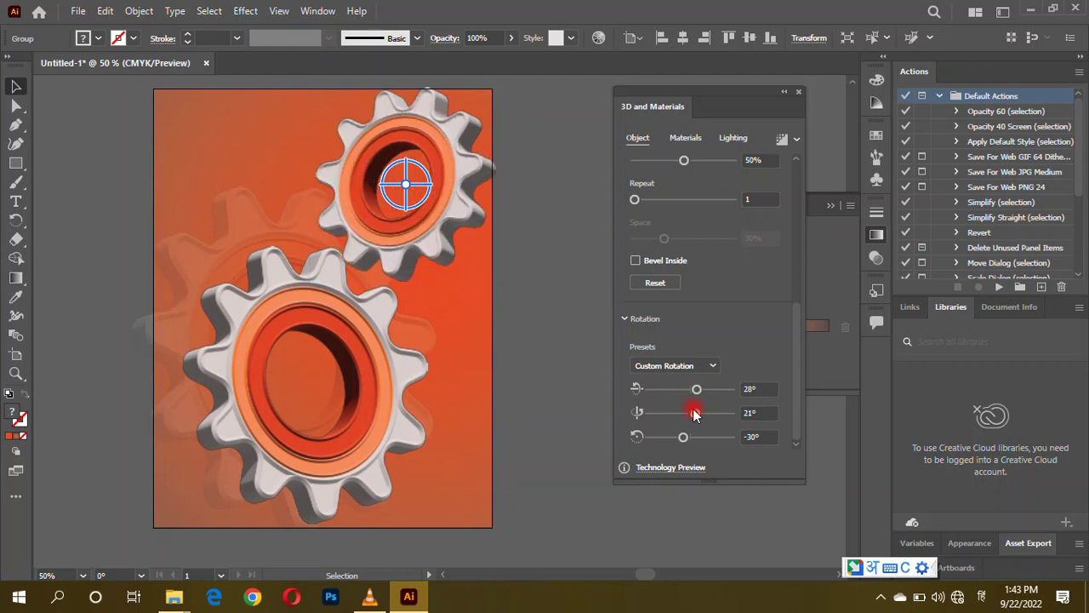
Step: Shrink the small upper gear slightly about its centre
left_click(503, 407)
left_click(409, 243)
left_click_drag(503, 282, 486, 264)
left_click(521, 306)
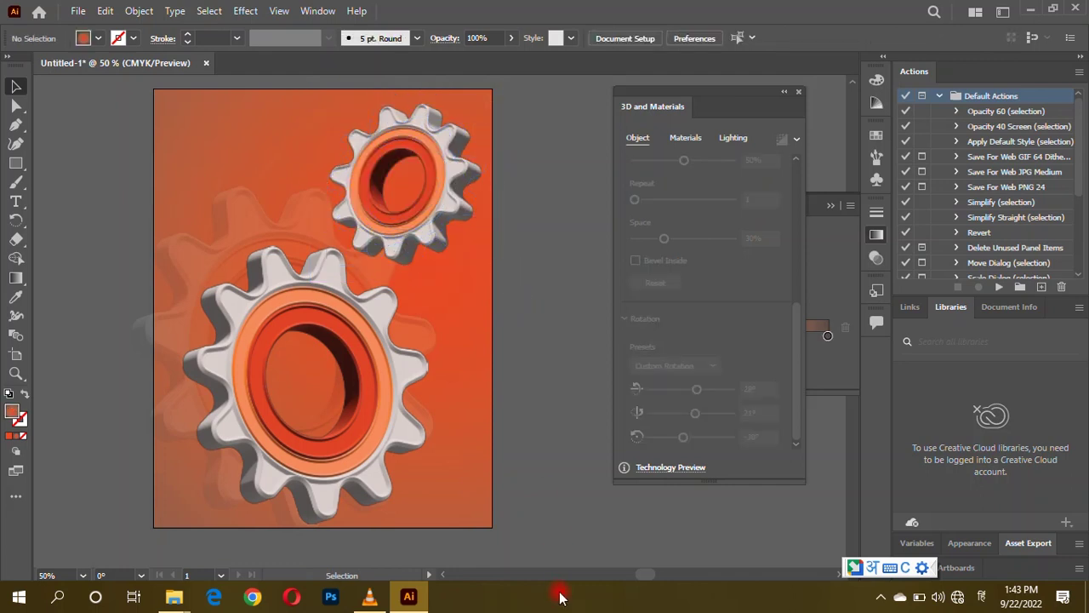
Step: Move the large gear up-left and the faded background gear up-right
scroll(328, 396, "down", 1)
left_click_drag(366, 397, 369, 385)
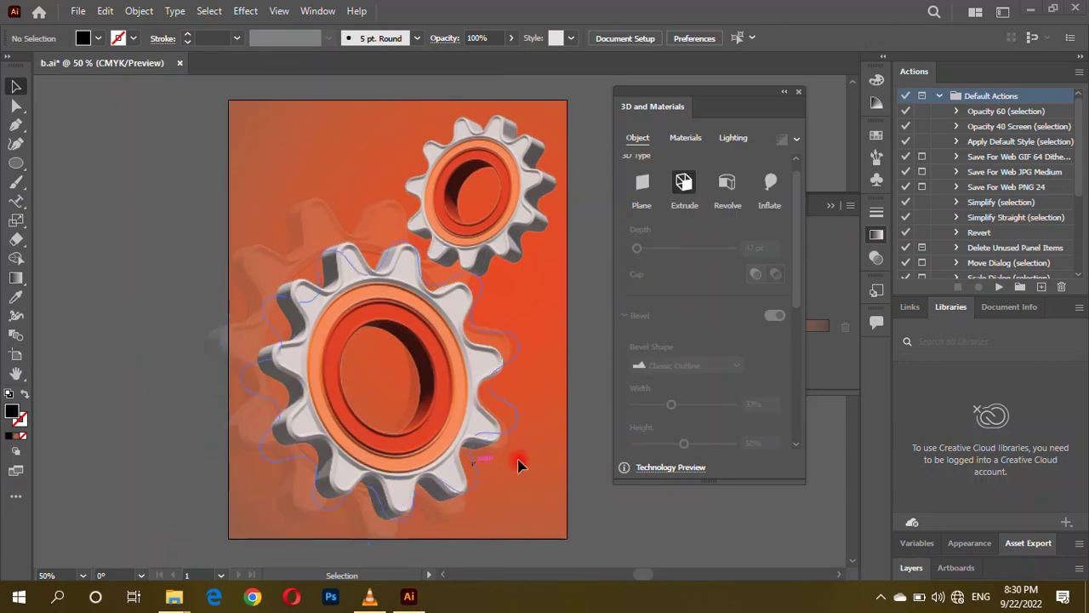
mouse_move(320, 224)
left_mouse_down()
mouse_move(344, 125)
mouse_move(375, 351)
left_mouse_up()
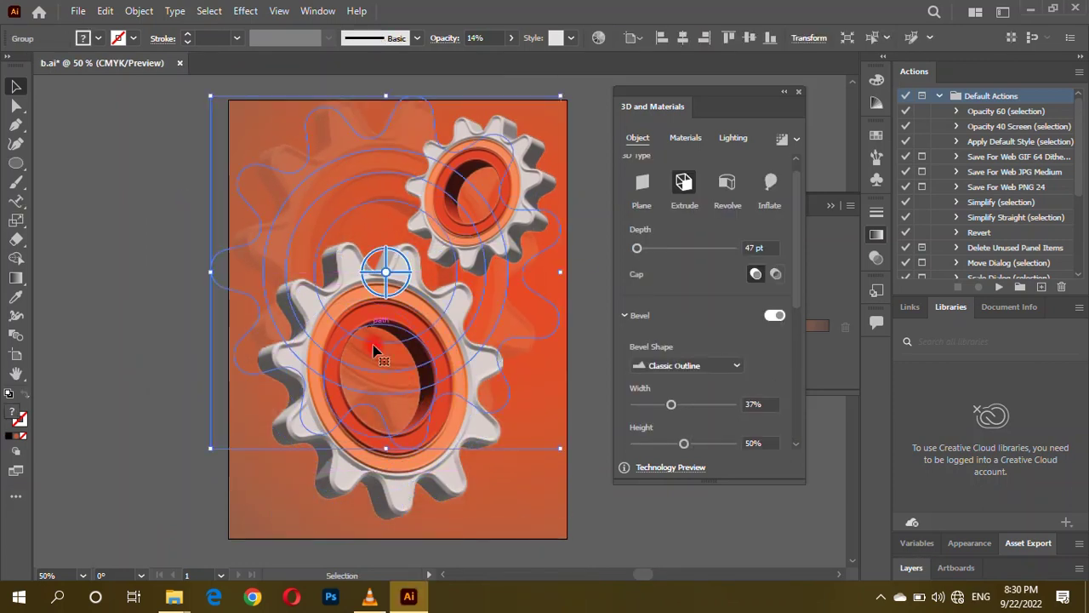
Step: Nudge the large front gear down and right into its lower-left position
left_click(595, 529)
left_click_drag(428, 384, 464, 421)
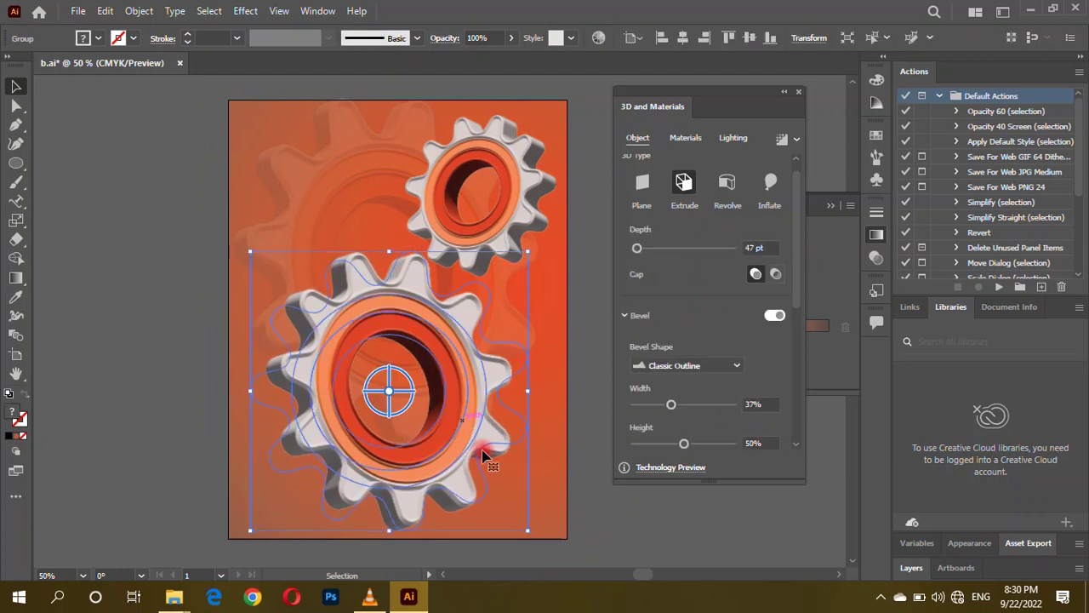
left_click_drag(482, 456, 466, 451)
left_click(567, 456)
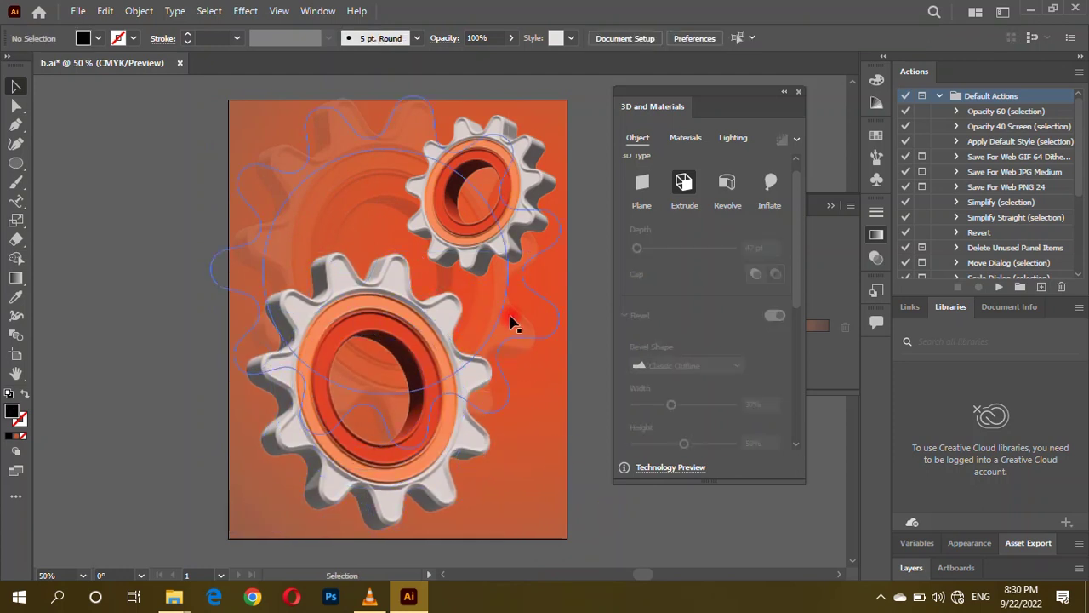
scroll(511, 324, "down", 1)
scroll(545, 485, "down", 1)
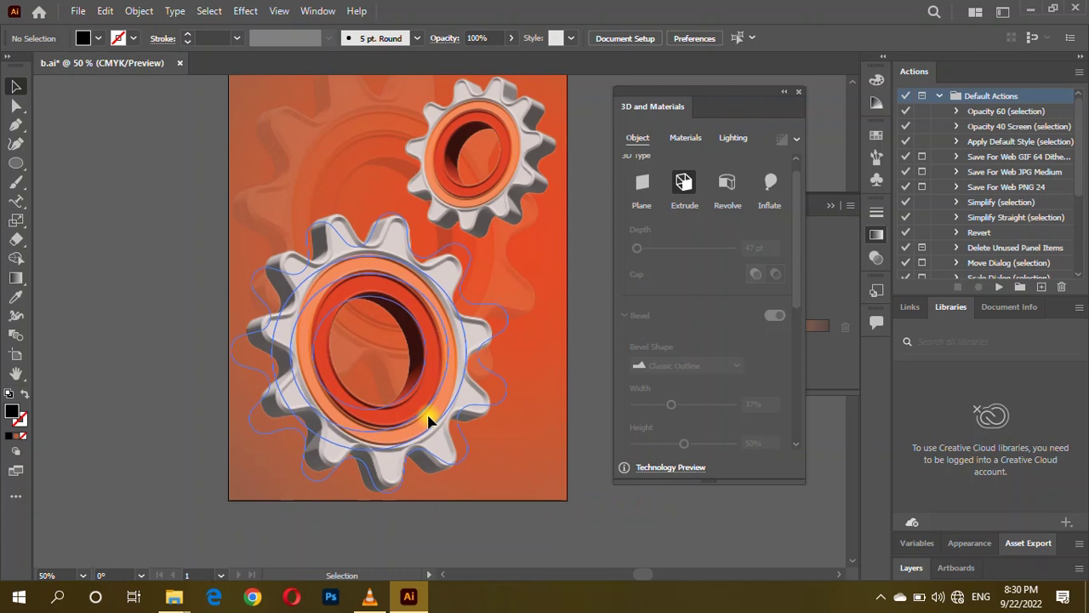
left_click_drag(425, 418, 434, 406)
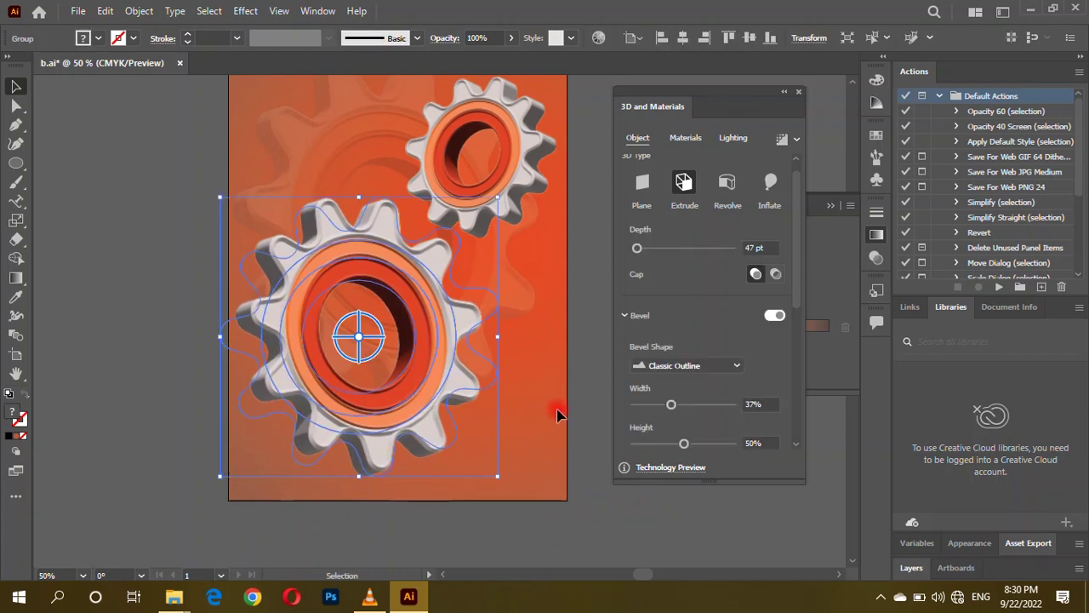
left_click(575, 436)
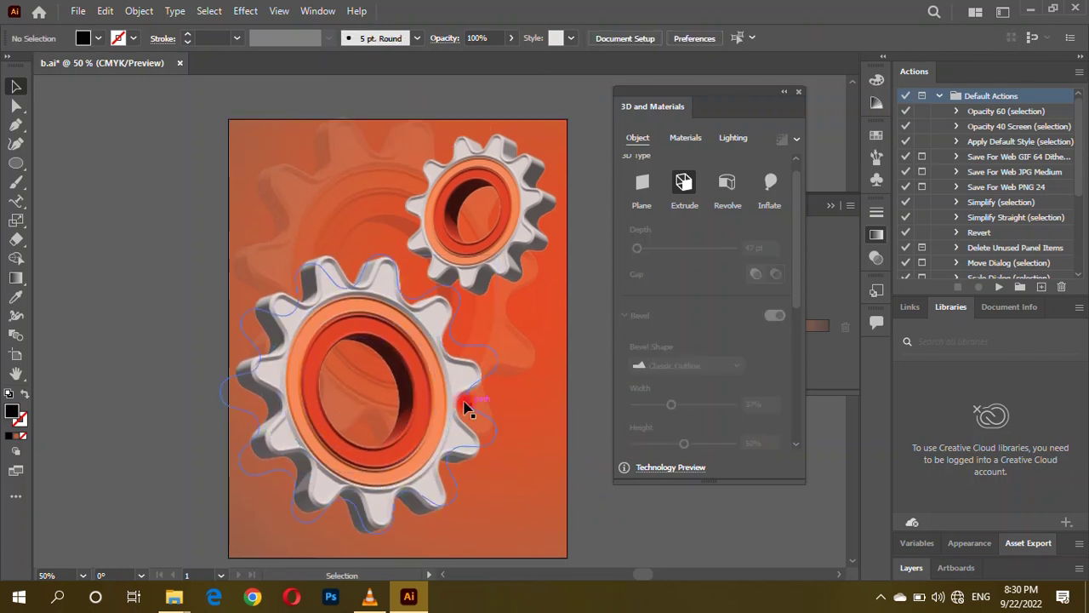
Step: Reveal the hidden background rectangle with Object > Show All
scroll(493, 426, "up", 1)
left_click(136, 10)
left_click(223, 170)
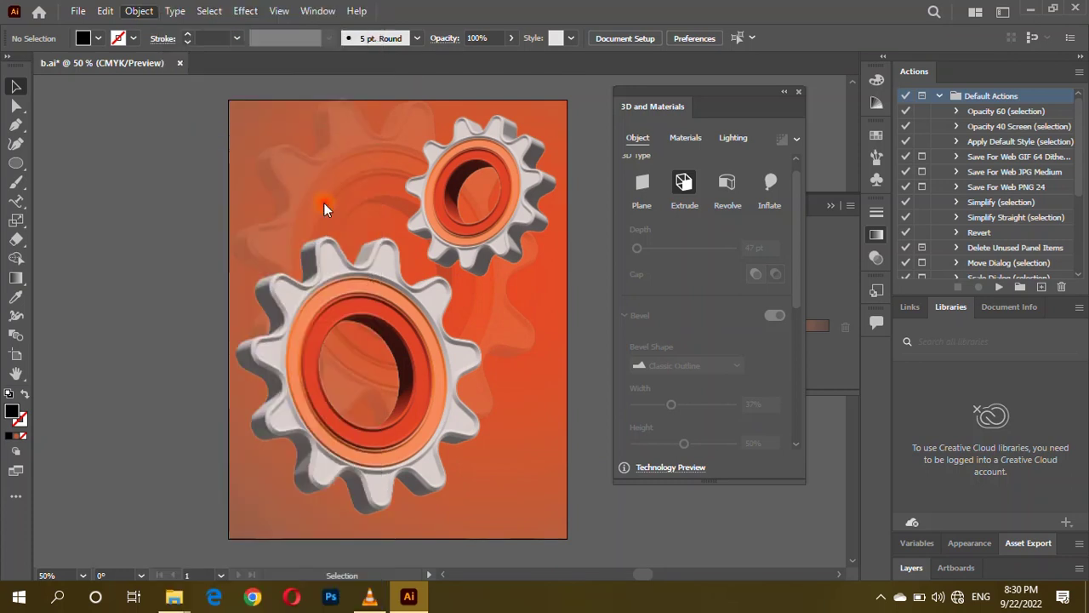
left_click(877, 239)
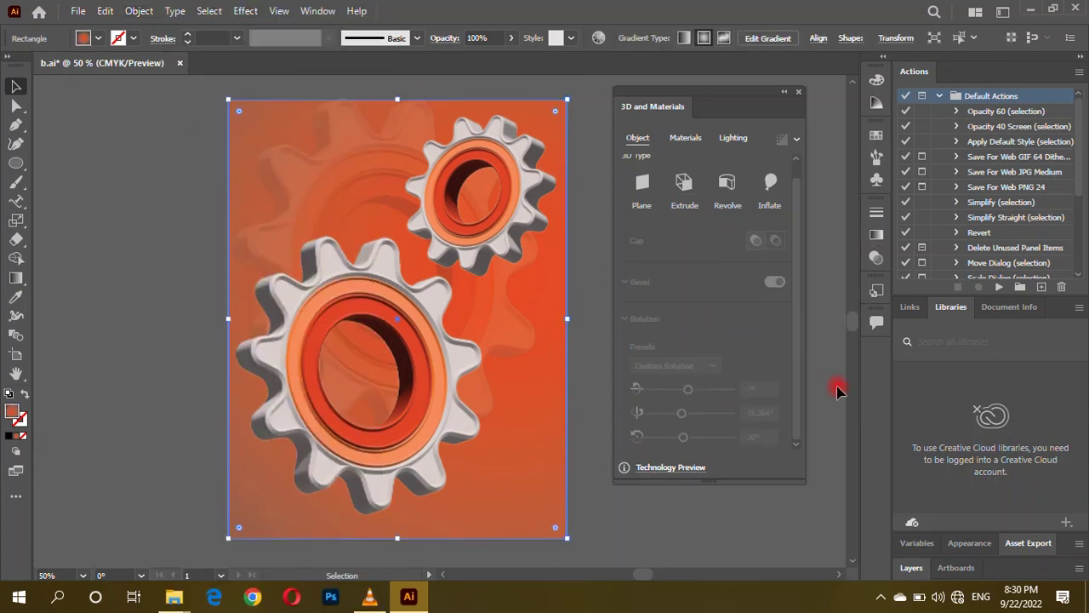
Step: Shift the background gradient's midpoint left and set its end stop to white
left_click(877, 242)
left_click_drag(760, 338, 748, 338)
left_click(829, 355)
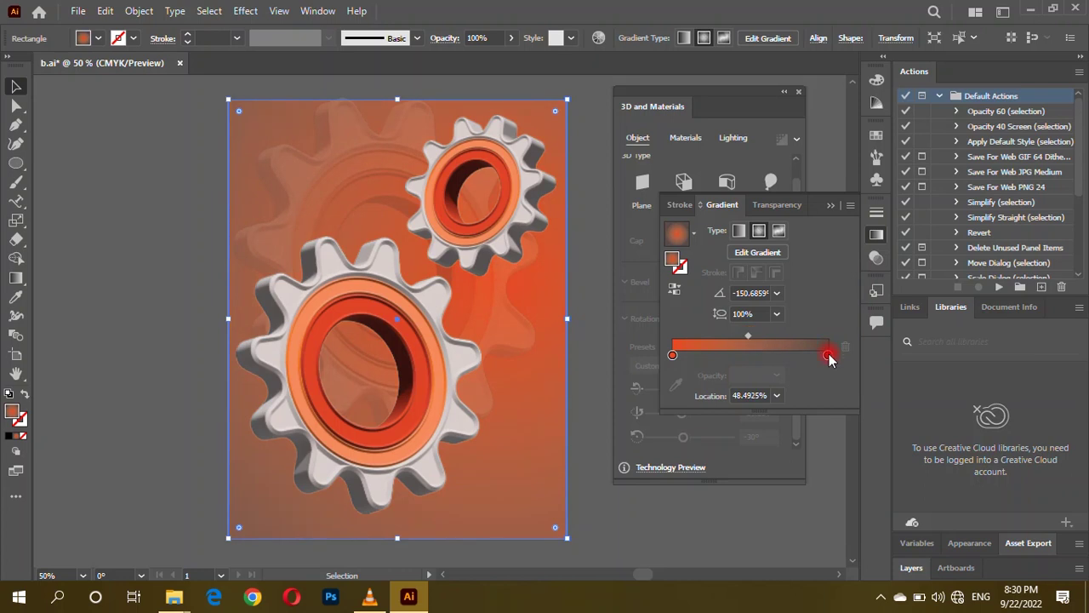
double_click(829, 356)
left_click(659, 495)
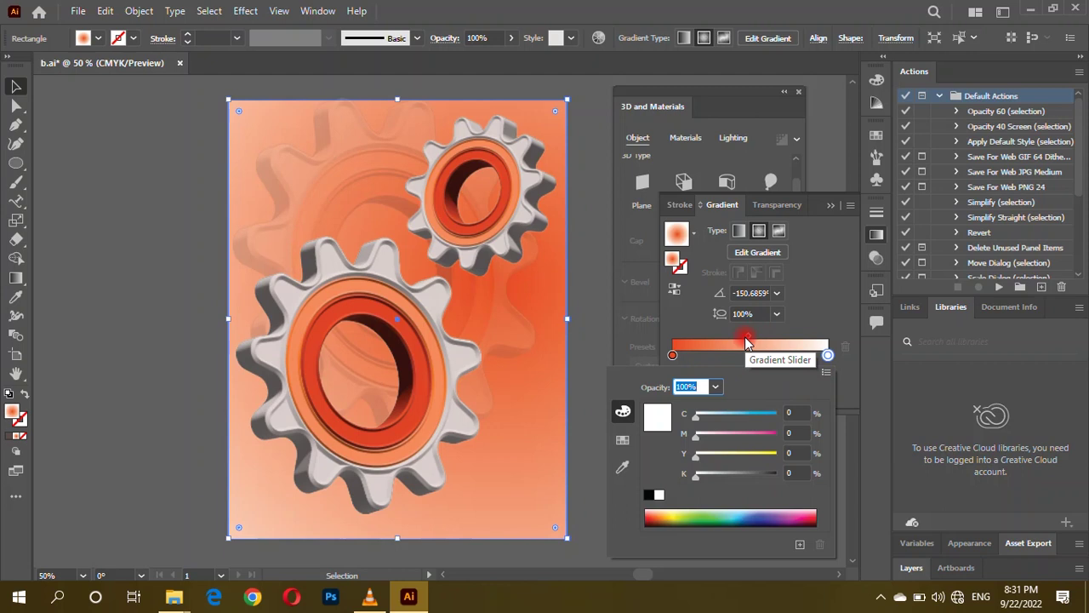
key("Return")
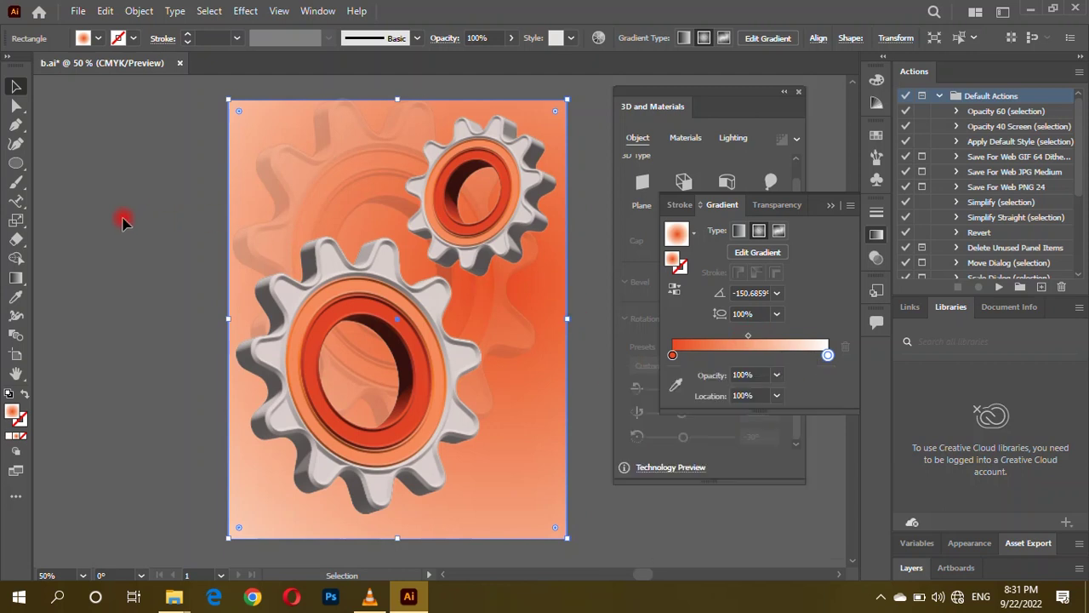
Step: Make the gradient radial, reverse it, and drag the white stop to about 40%
left_click(738, 231)
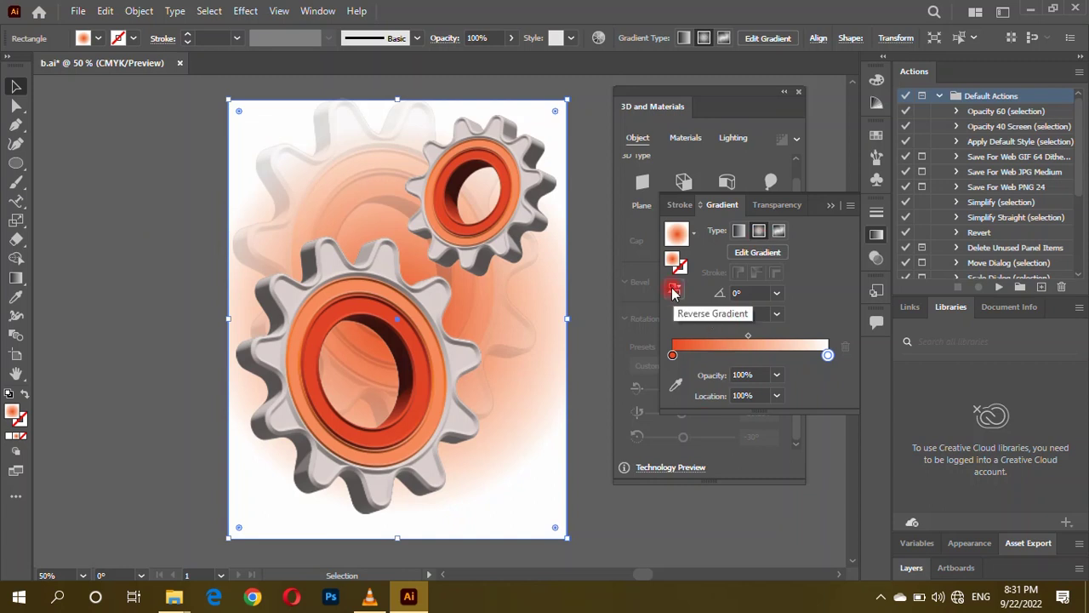
left_click(673, 290)
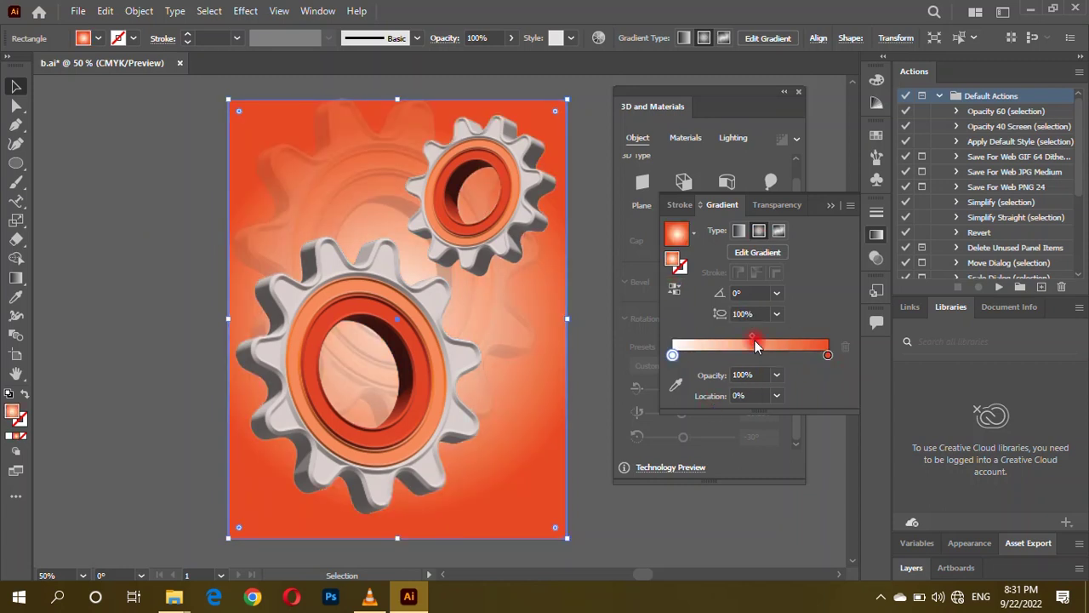
left_click_drag(749, 341, 671, 356)
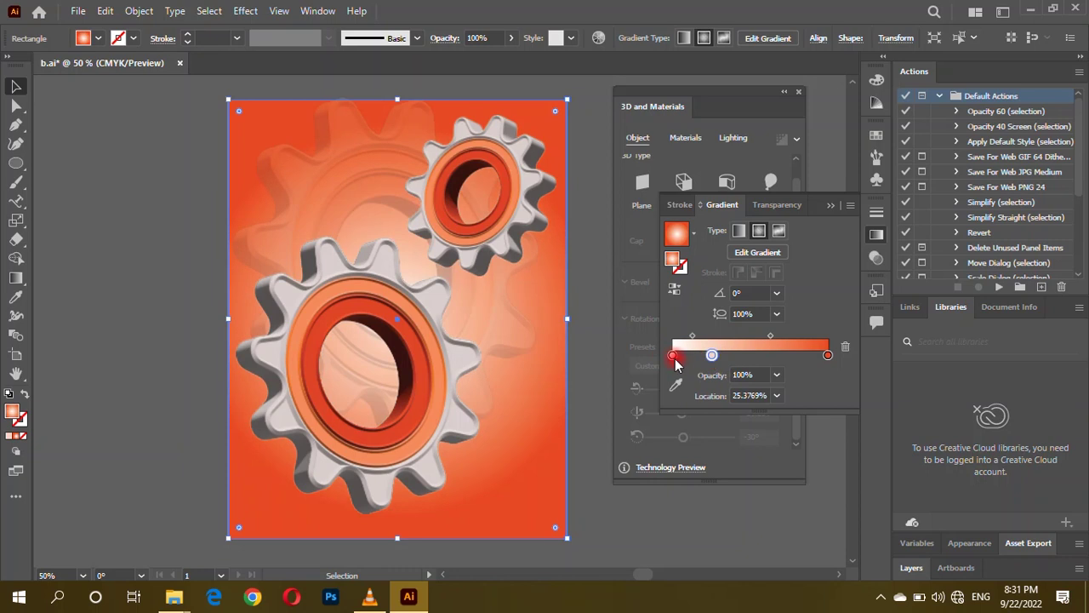
left_click(672, 381)
left_click(605, 319)
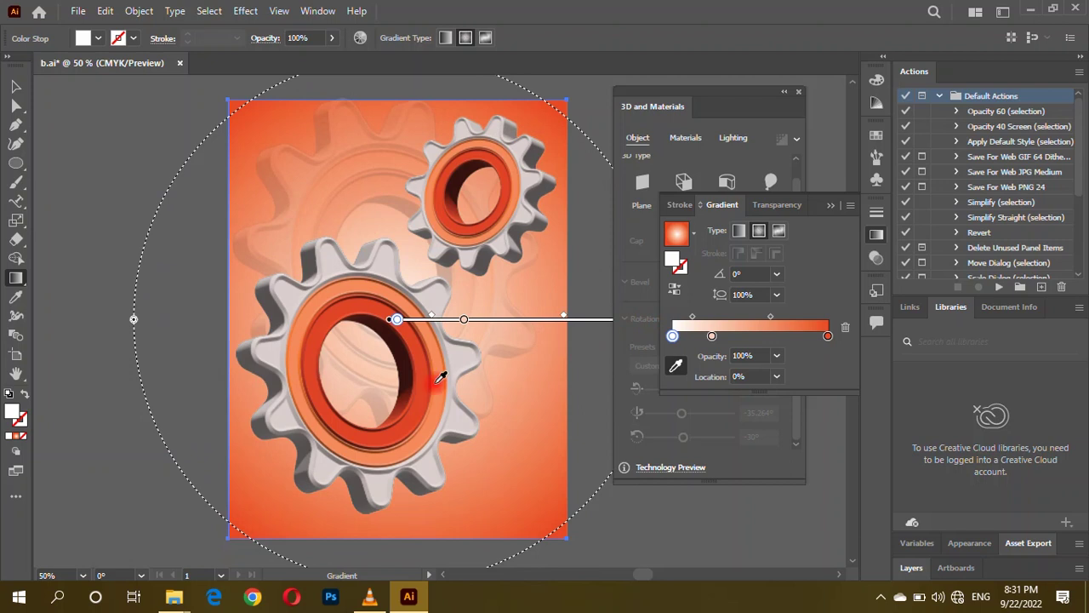
key("ctrl+minus")
key("ctrl+minus")
left_click(15, 86)
scroll(358, 316, "up", 1)
left_click(517, 433)
scroll(334, 415, "up", 1)
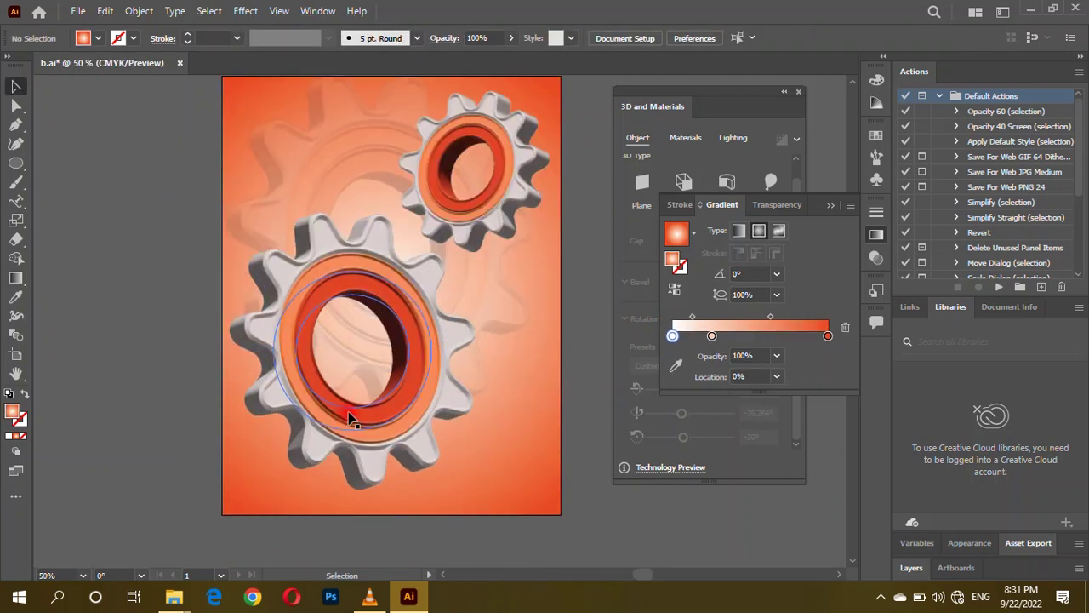
Step: Move the faded background gear down-right and scale it smaller
scroll(349, 417, "up", 1)
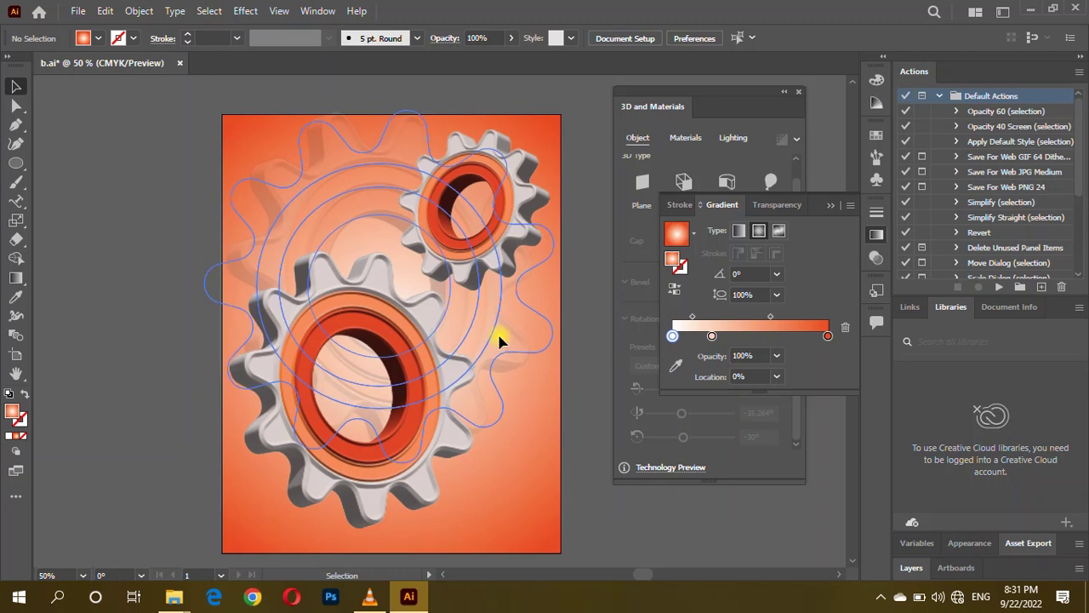
mouse_move(531, 366)
left_mouse_down()
mouse_move(593, 502)
mouse_move(431, 292)
left_mouse_up()
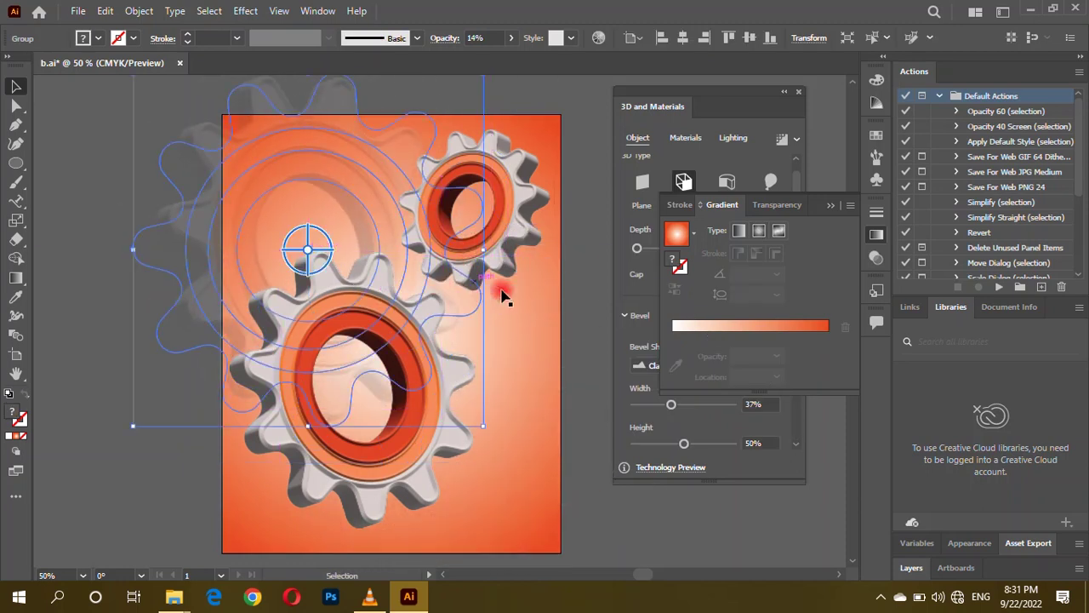
left_click_drag(196, 255, 244, 292)
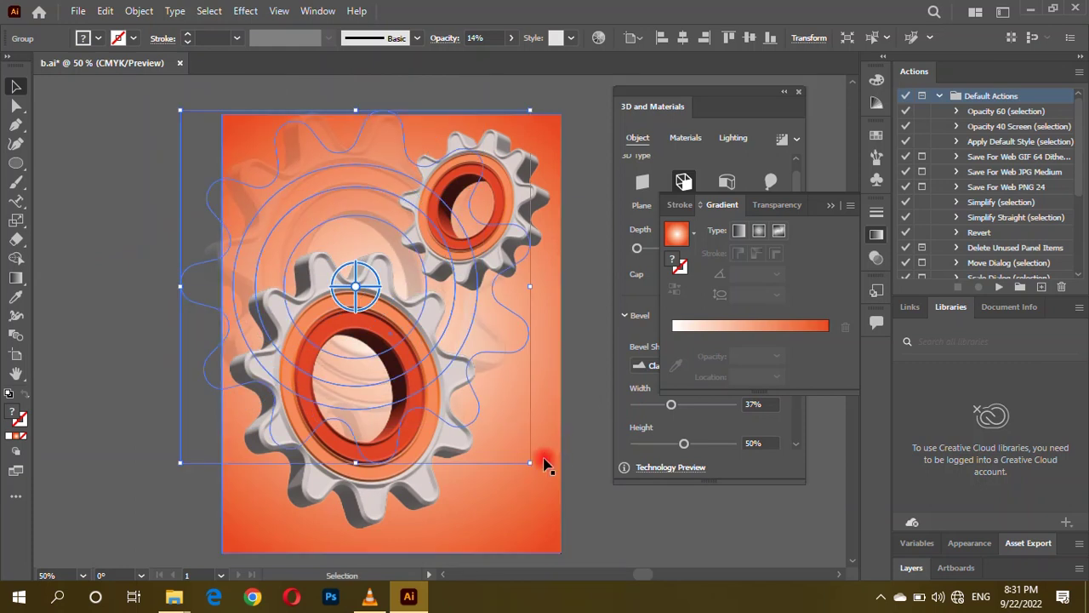
left_click_drag(531, 466, 430, 343)
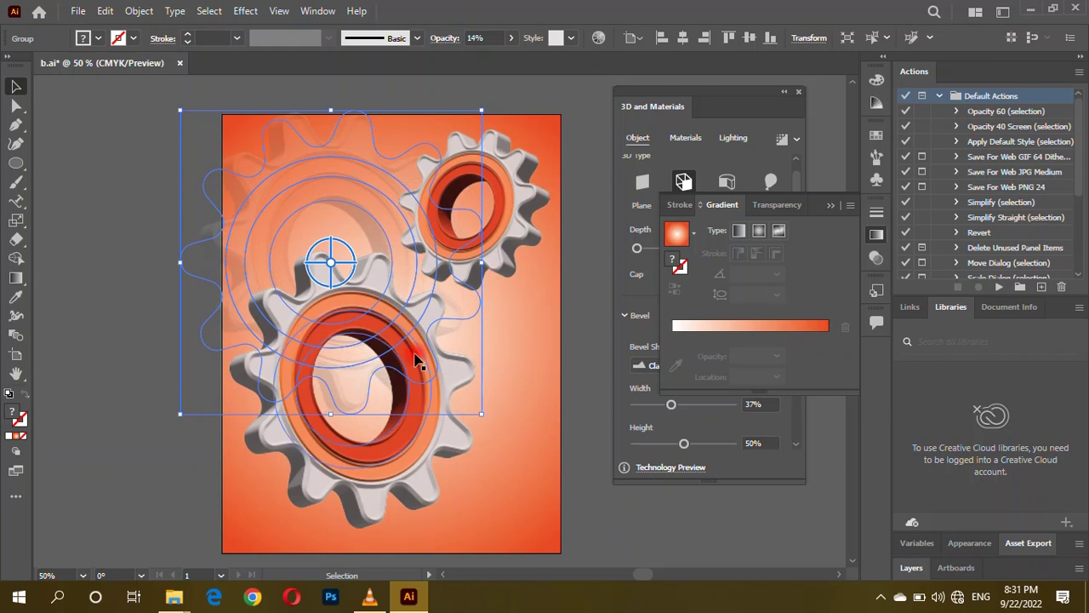
left_click(651, 549)
Step: Move the large front gear down-right and shift the faded gear to the upper left
left_click_drag(398, 447, 434, 464)
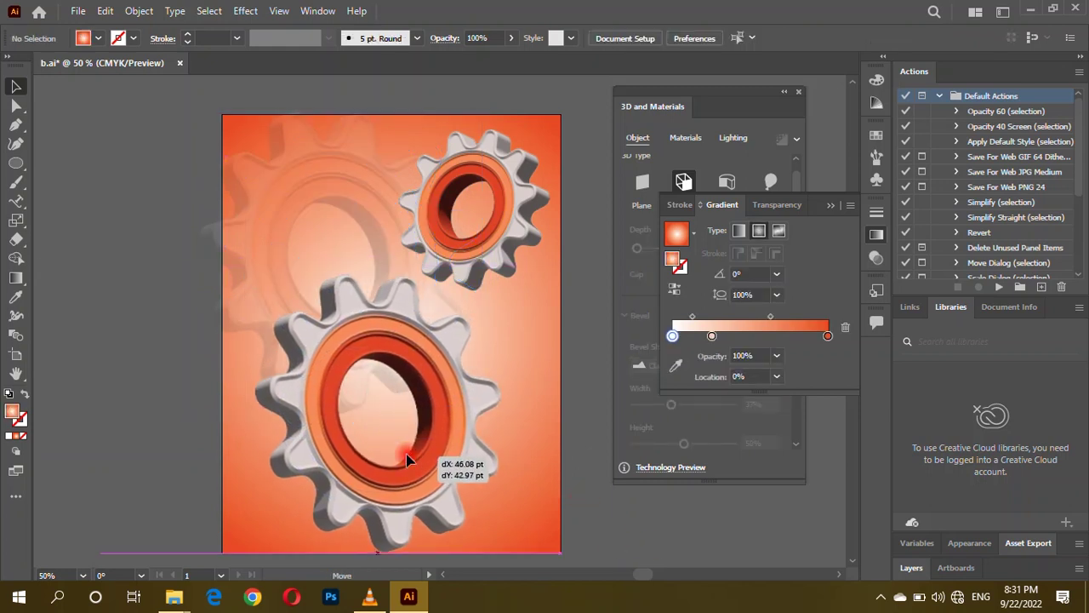
left_click_drag(304, 207, 132, 194)
left_click(132, 194)
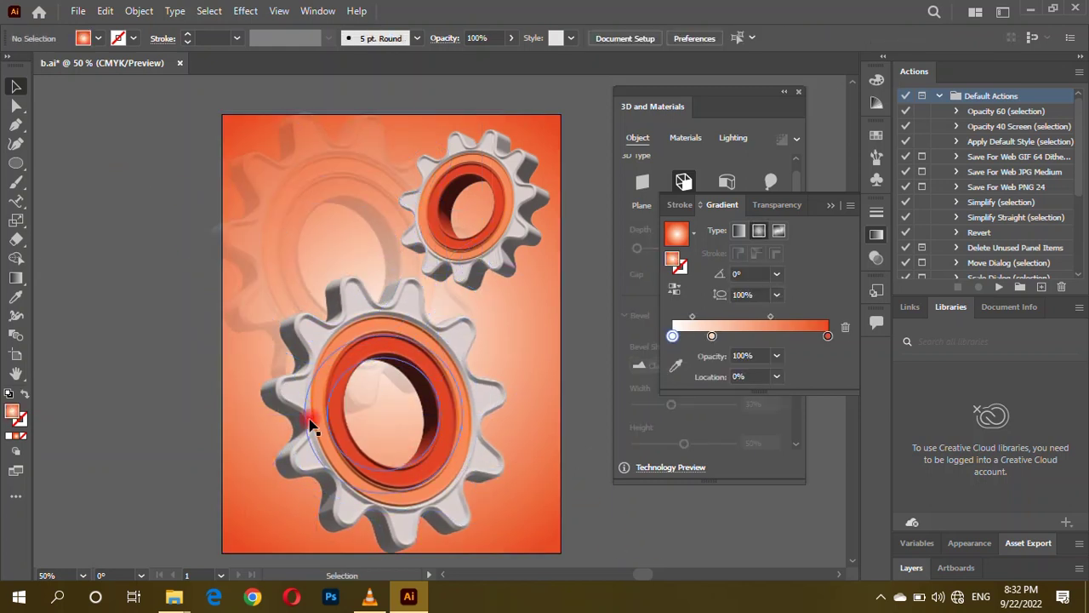